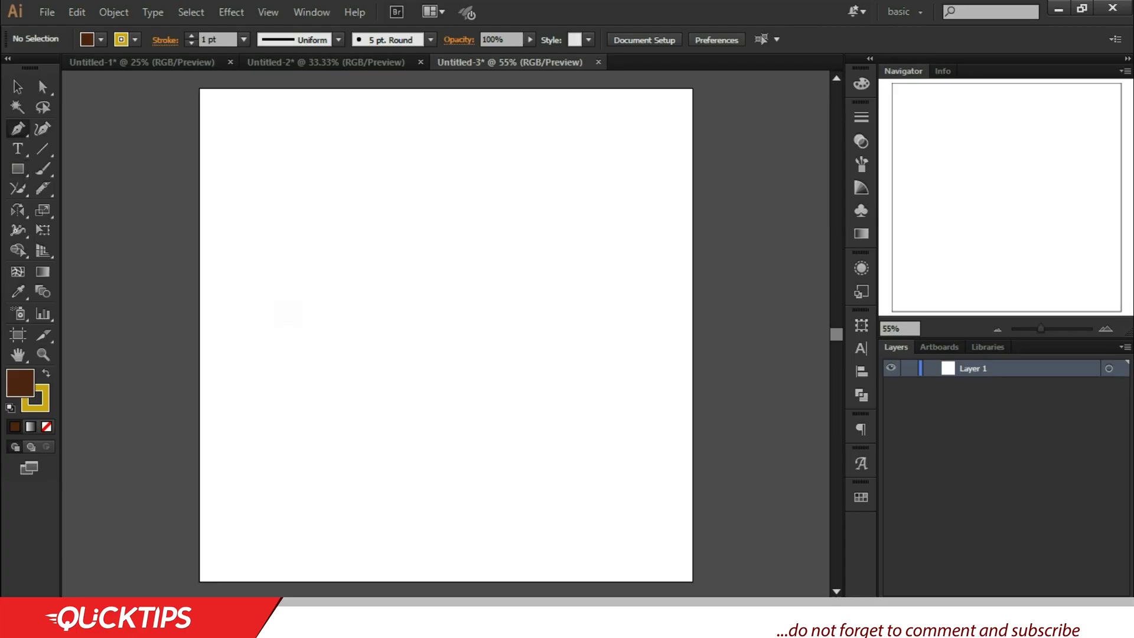
Draw a closed brown V-shaped freeform path with a small notch on its upper-left edge.
click(283, 307)
click(372, 282)
mouse_move(494, 392)
mouse_down()
mouse_move(536, 235)
mouse_move(600, 278)
mouse_up()
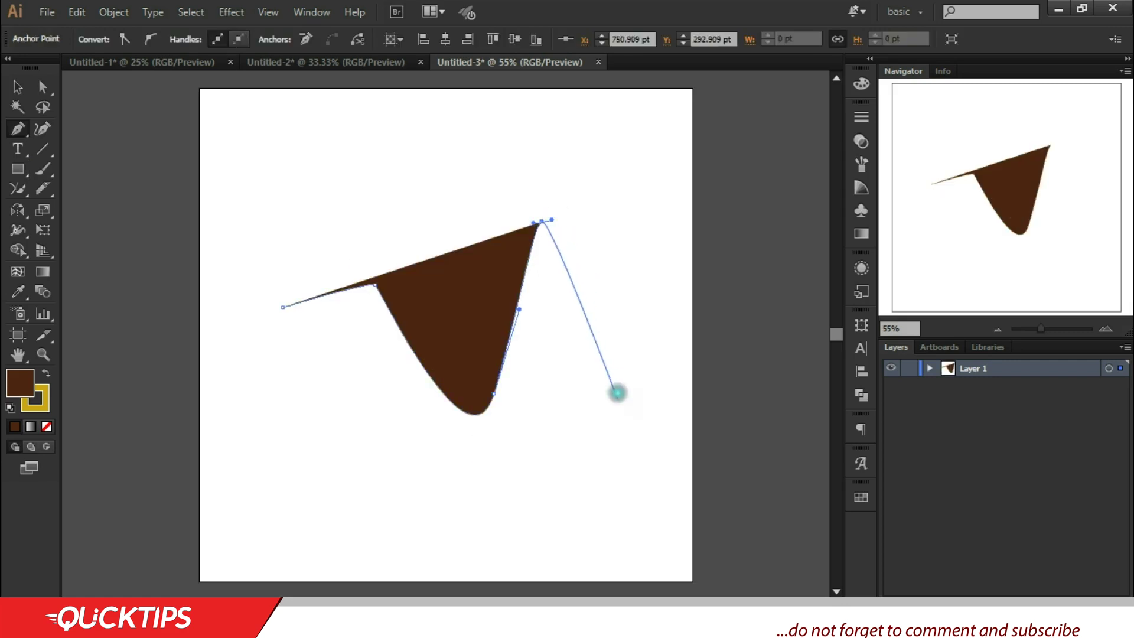
drag(605, 440, 575, 468)
drag(371, 512, 363, 506)
drag(302, 360, 353, 370)
click(331, 325)
click(283, 307)
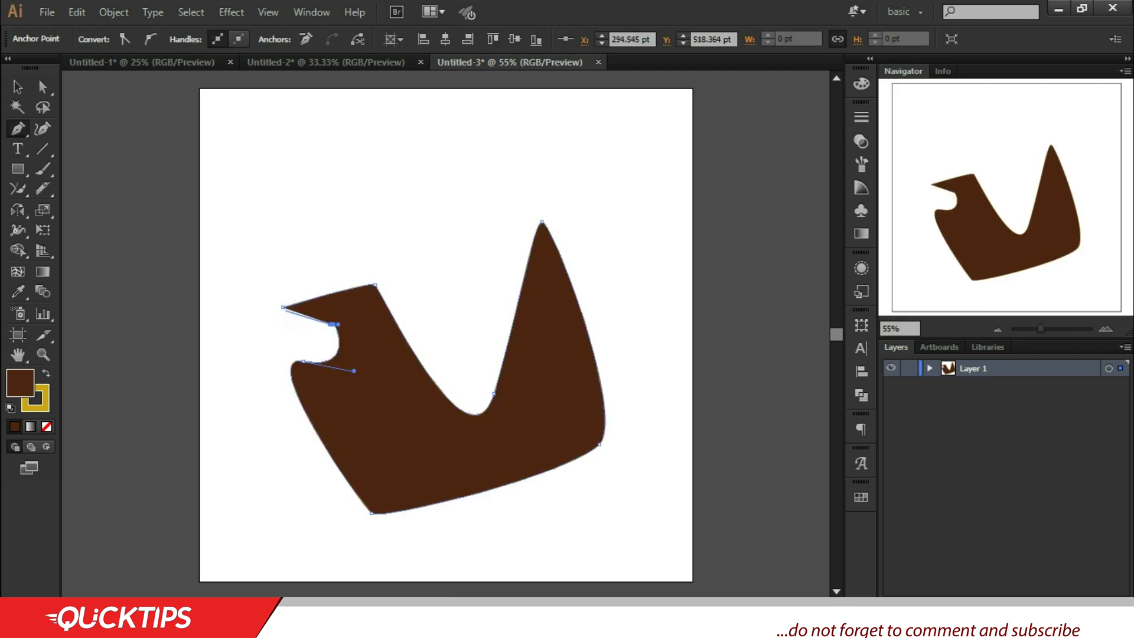
Deselect the finished brown shape using the Selection tool.
click(16, 85)
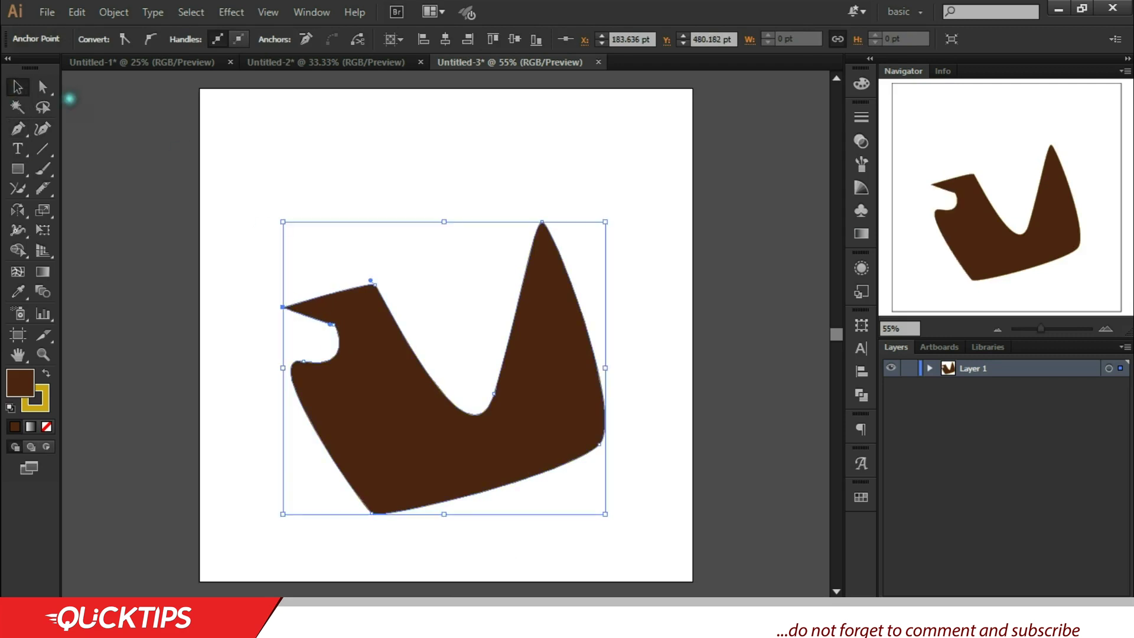
click(258, 170)
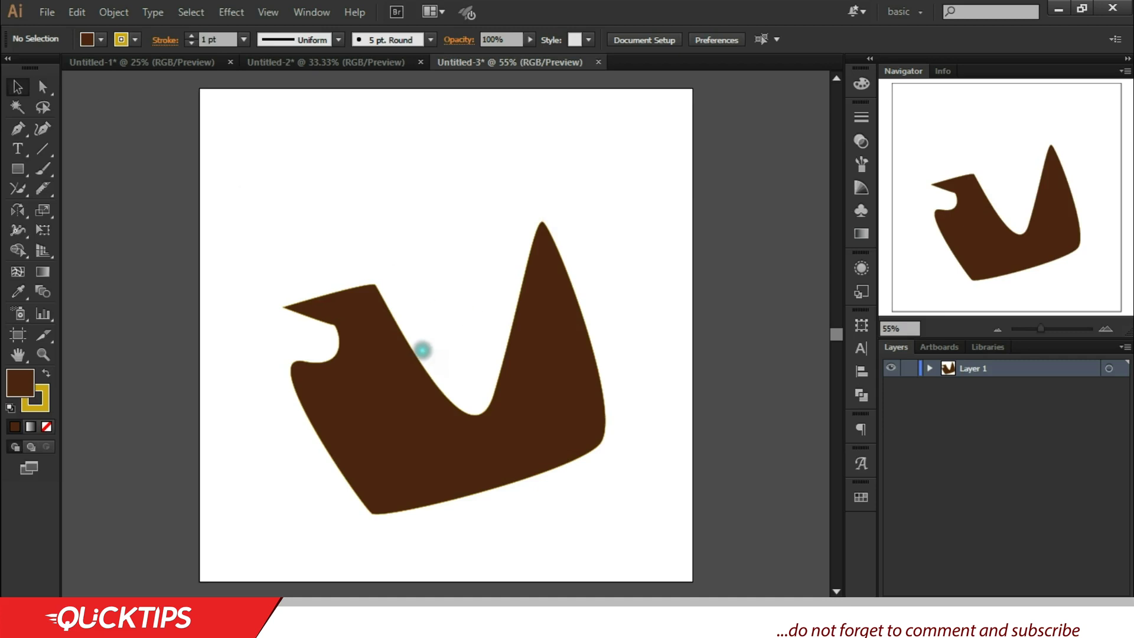
key(p)
Draw a closed zigzag path over the top of the brown V shape.
click(288, 315)
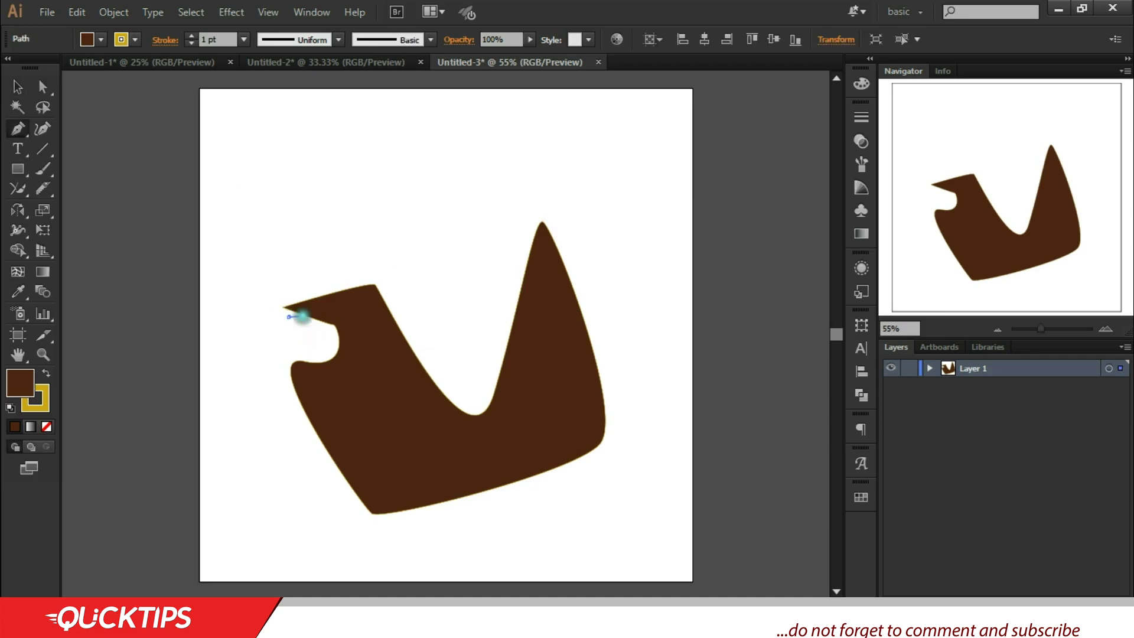
click(363, 302)
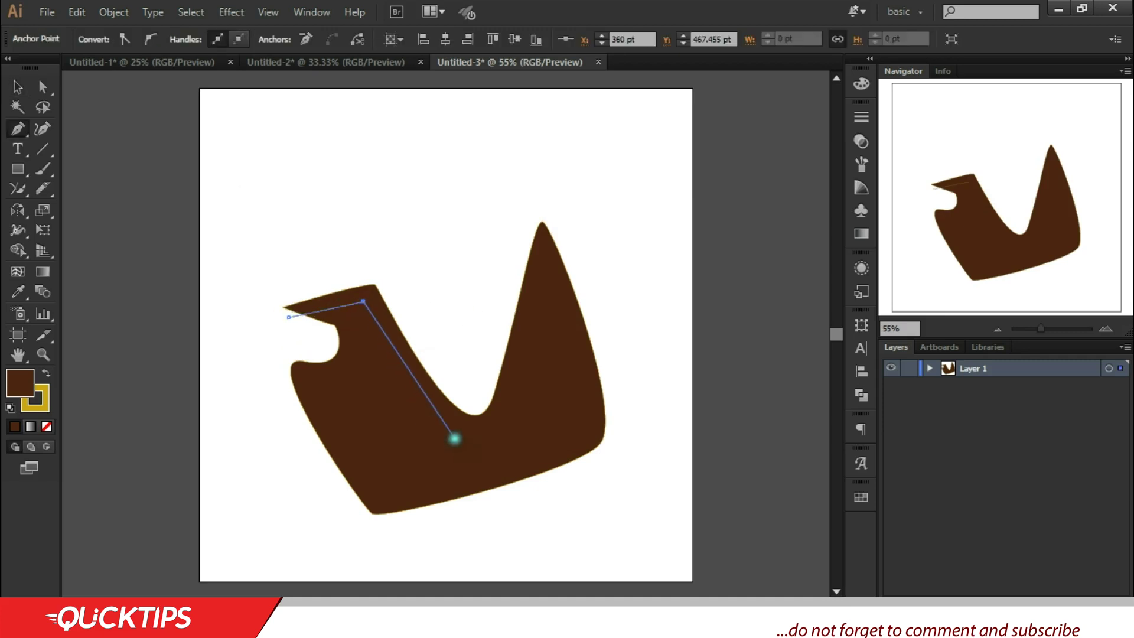
drag(471, 439, 491, 424)
drag(527, 369, 566, 182)
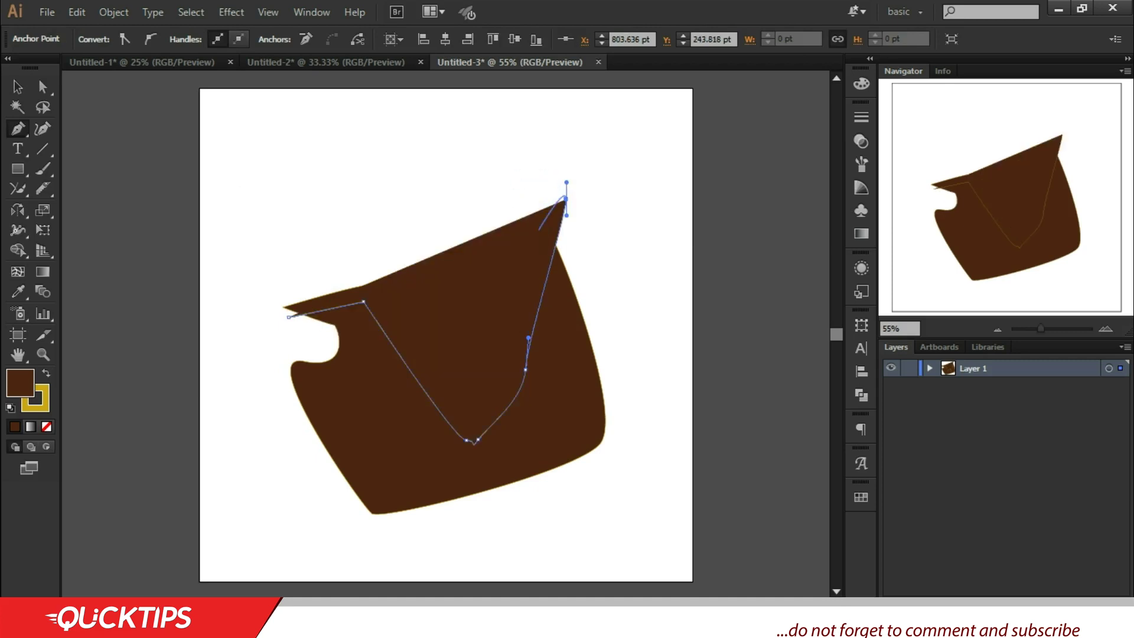
click(564, 199)
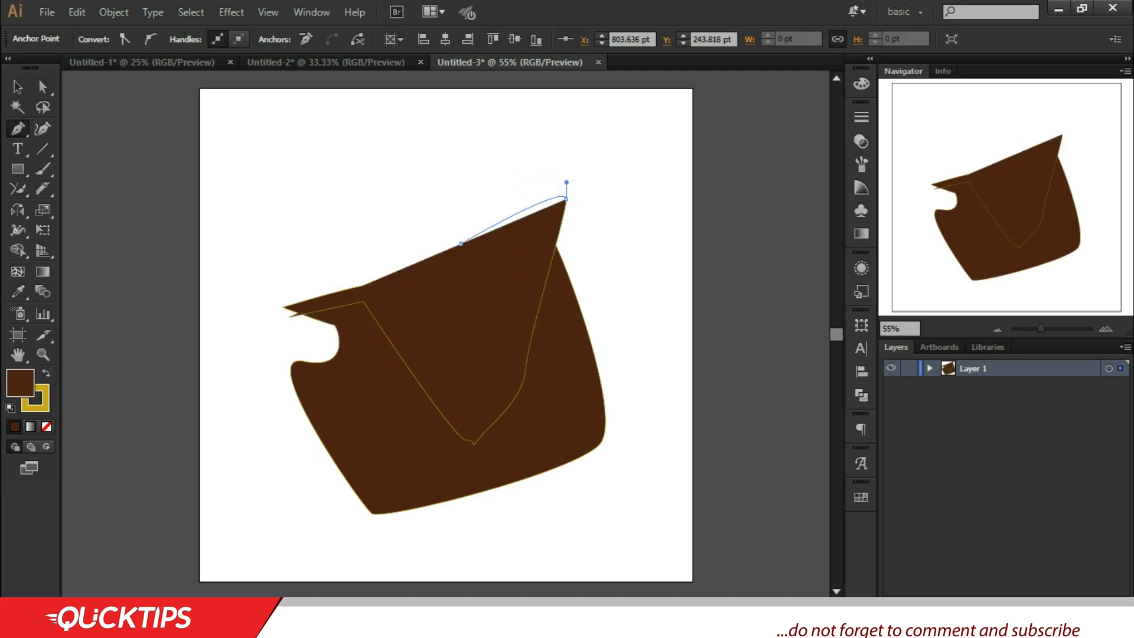
click(460, 244)
drag(455, 339, 335, 223)
click(312, 222)
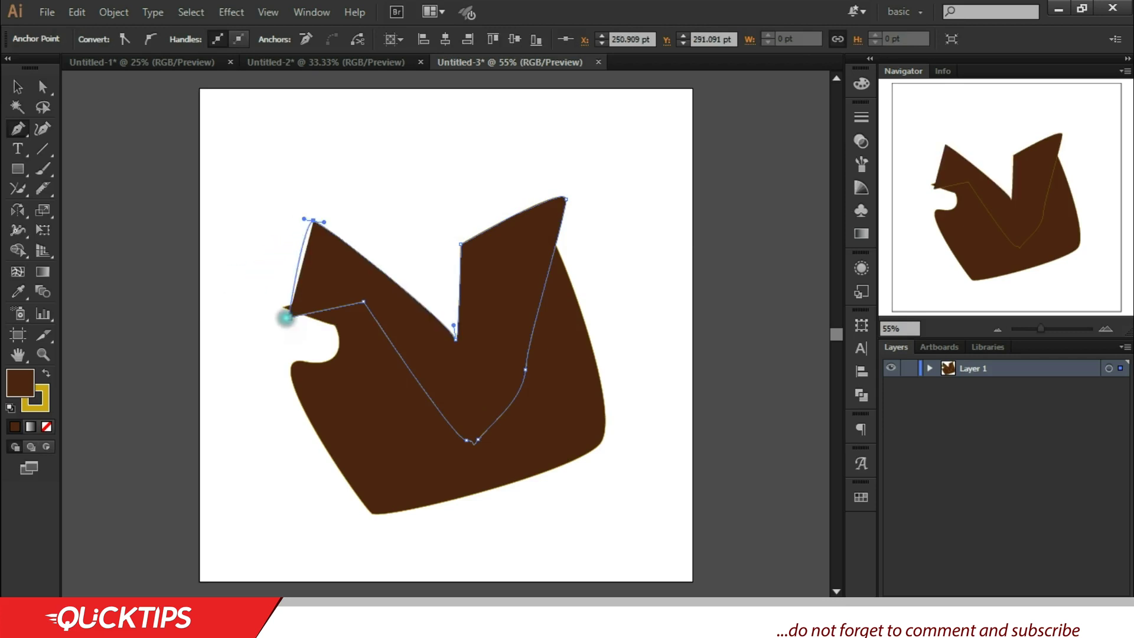
drag(255, 312, 288, 319)
click(288, 316)
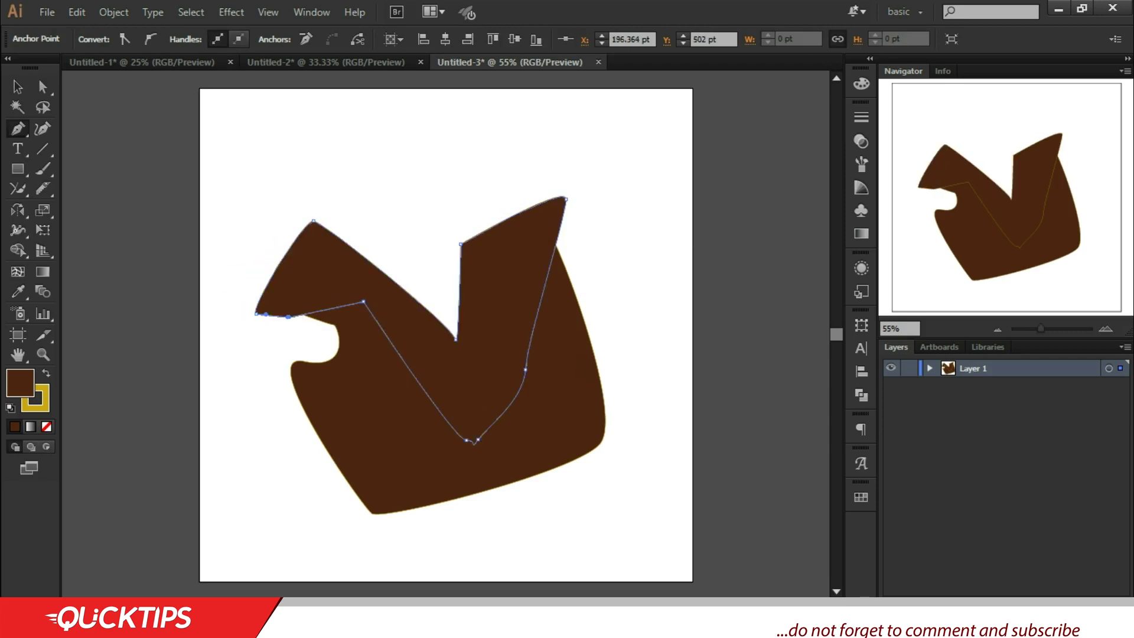
Give the zigzag a dark charcoal fill with no stroke, then deselect it.
click(40, 382)
click(46, 426)
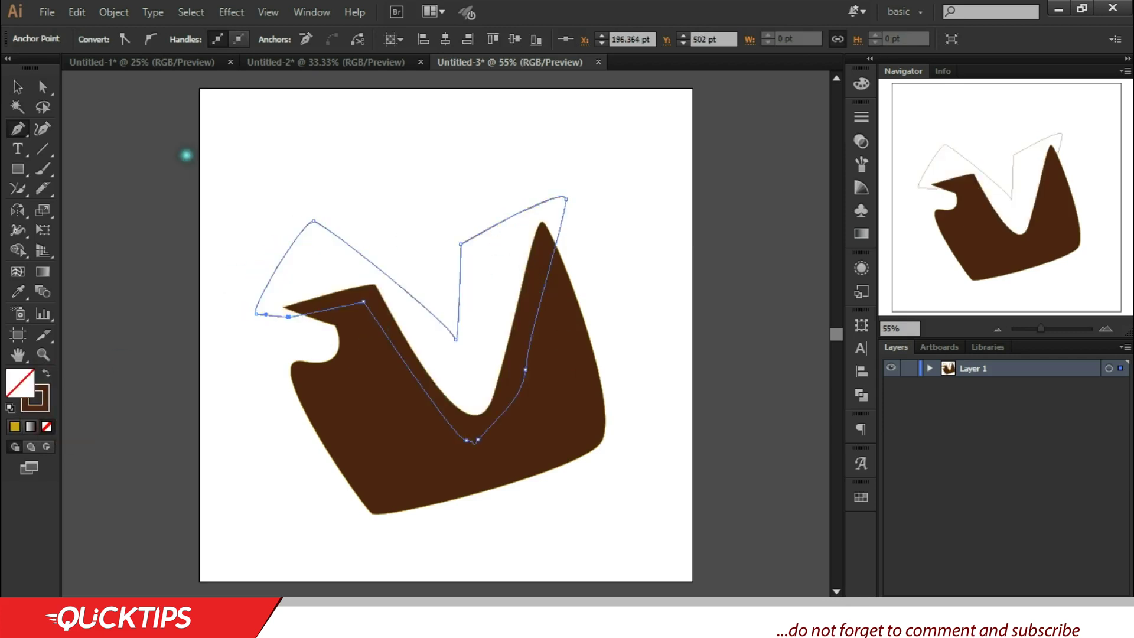
click(46, 373)
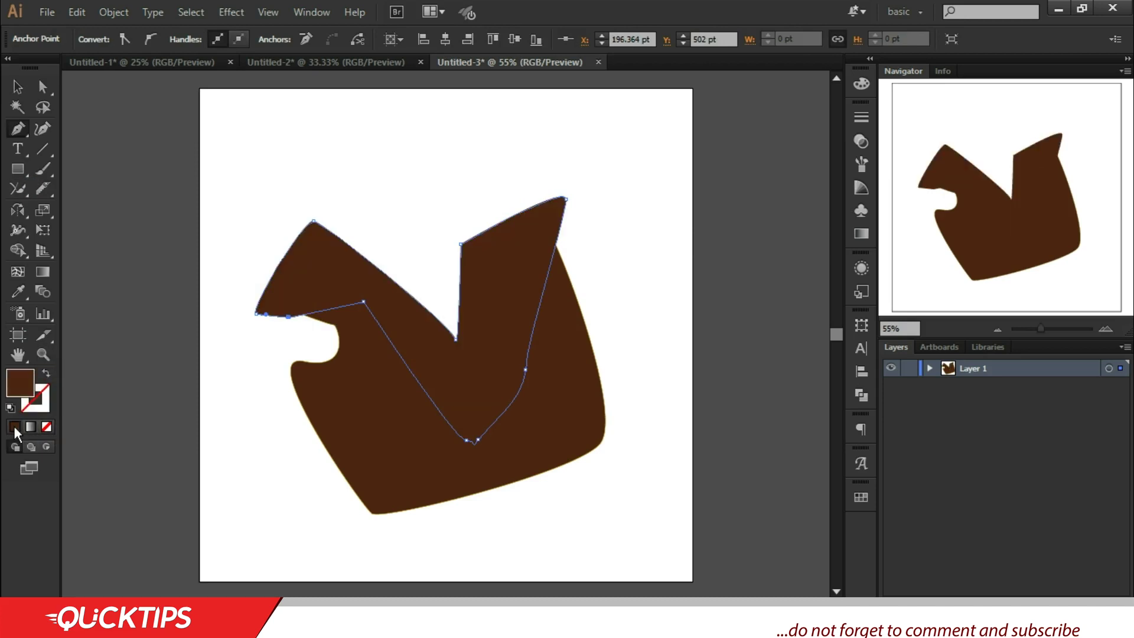
click(46, 374)
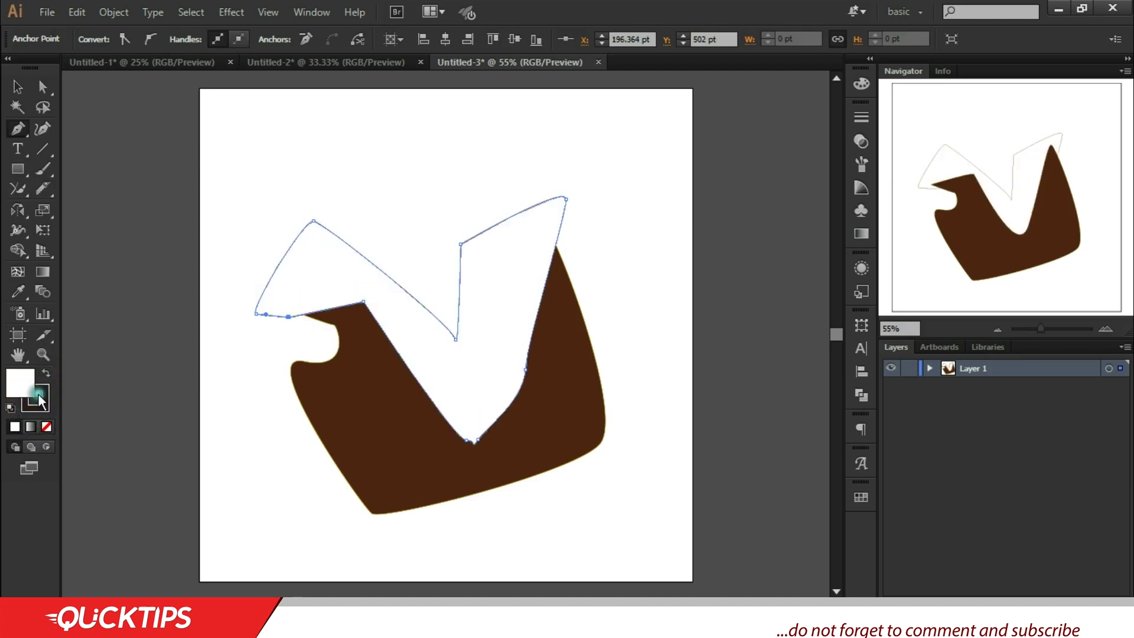
click(40, 399)
click(46, 373)
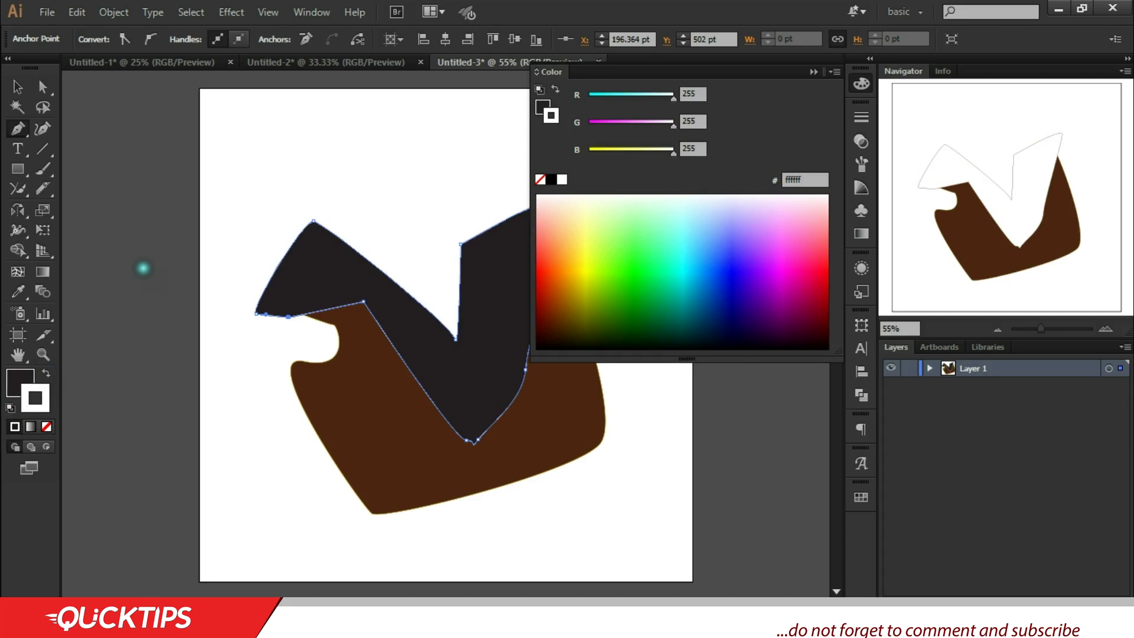
click(46, 426)
click(811, 71)
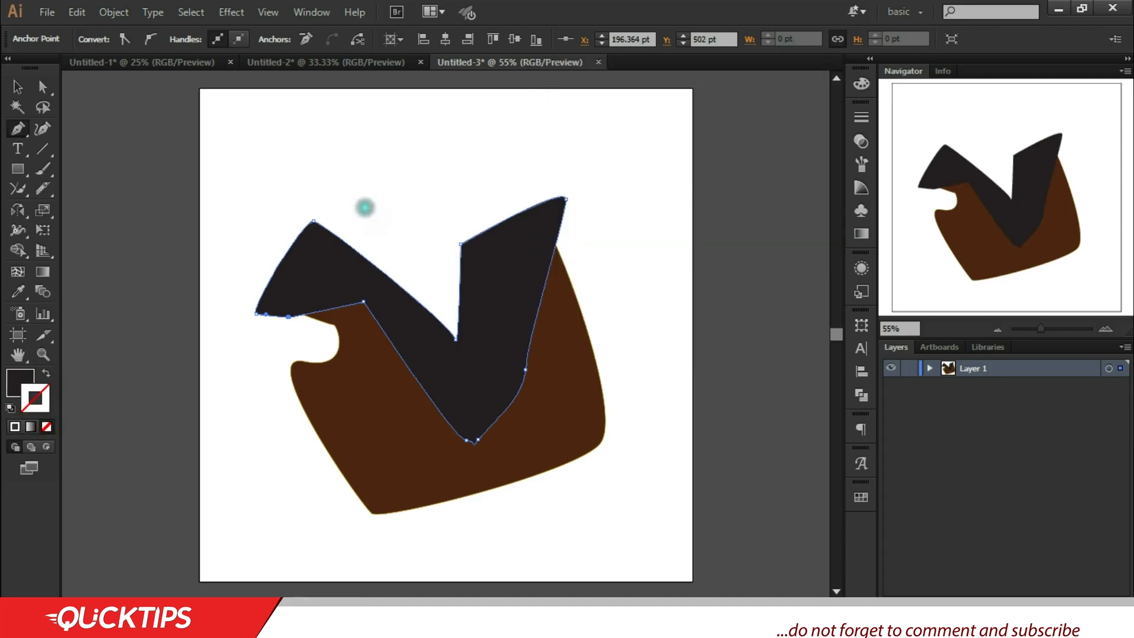
click(18, 86)
click(318, 103)
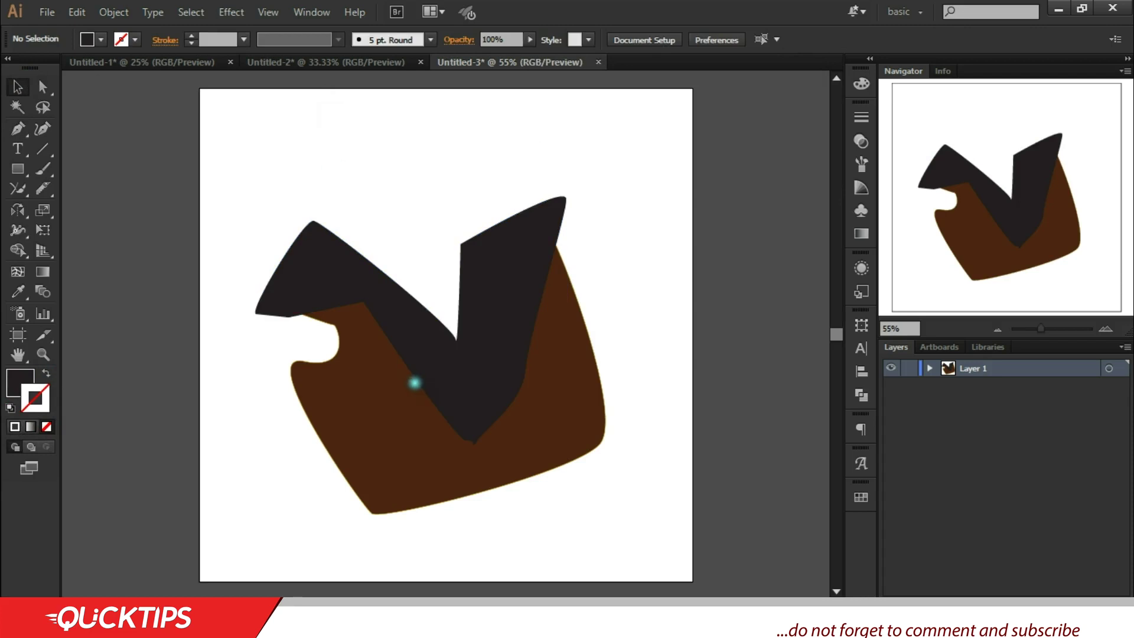
drag(436, 367, 664, 258)
click(393, 472)
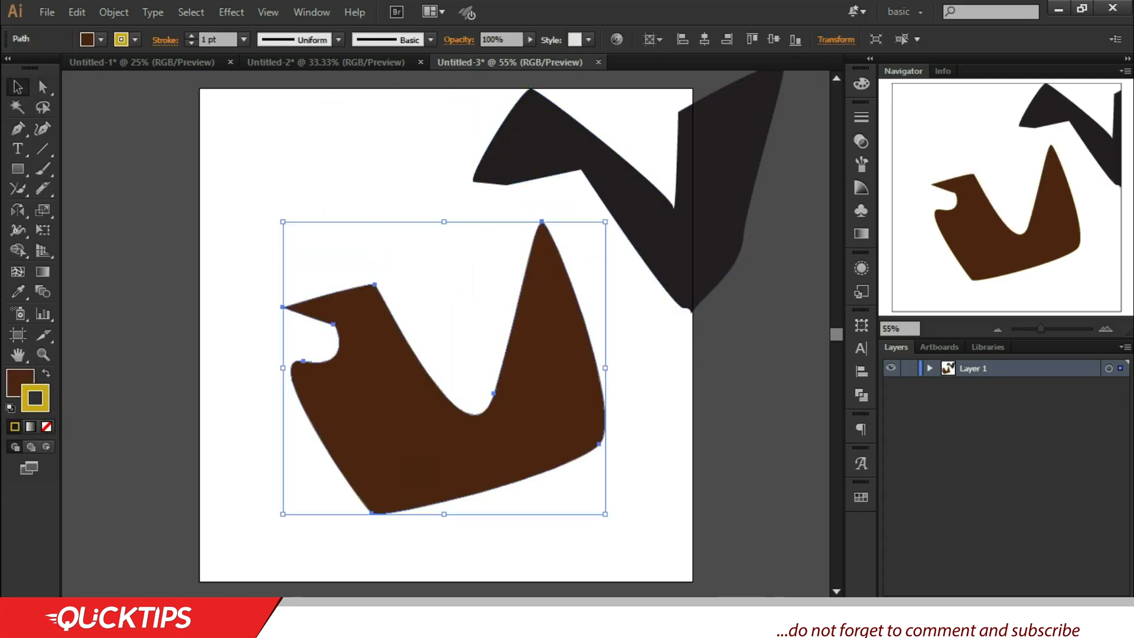
click(660, 208)
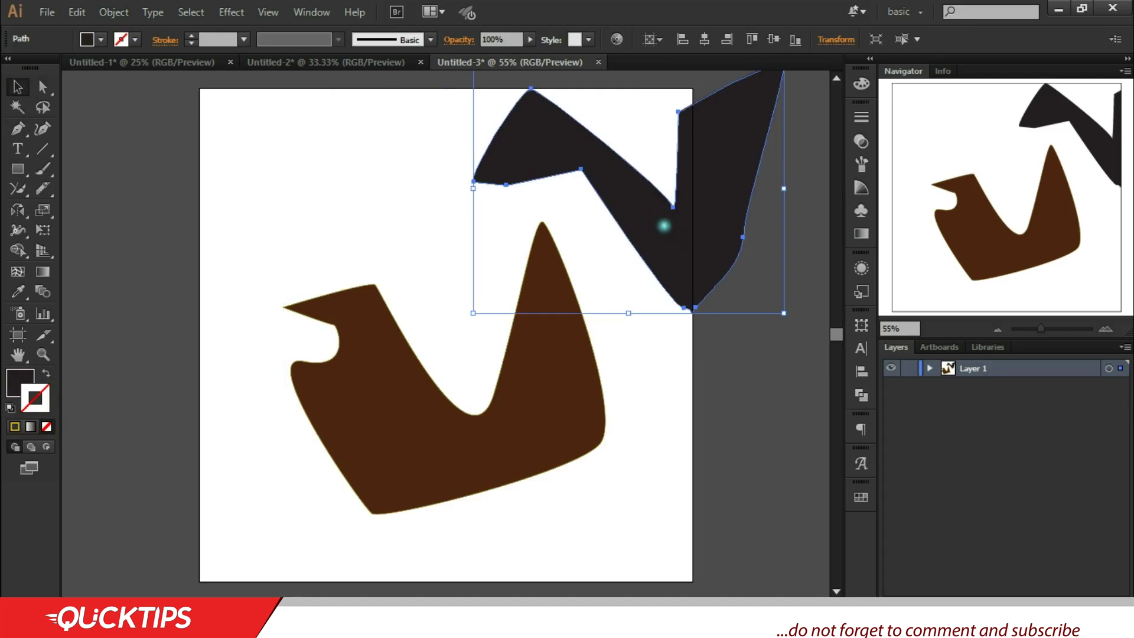
drag(662, 227, 449, 350)
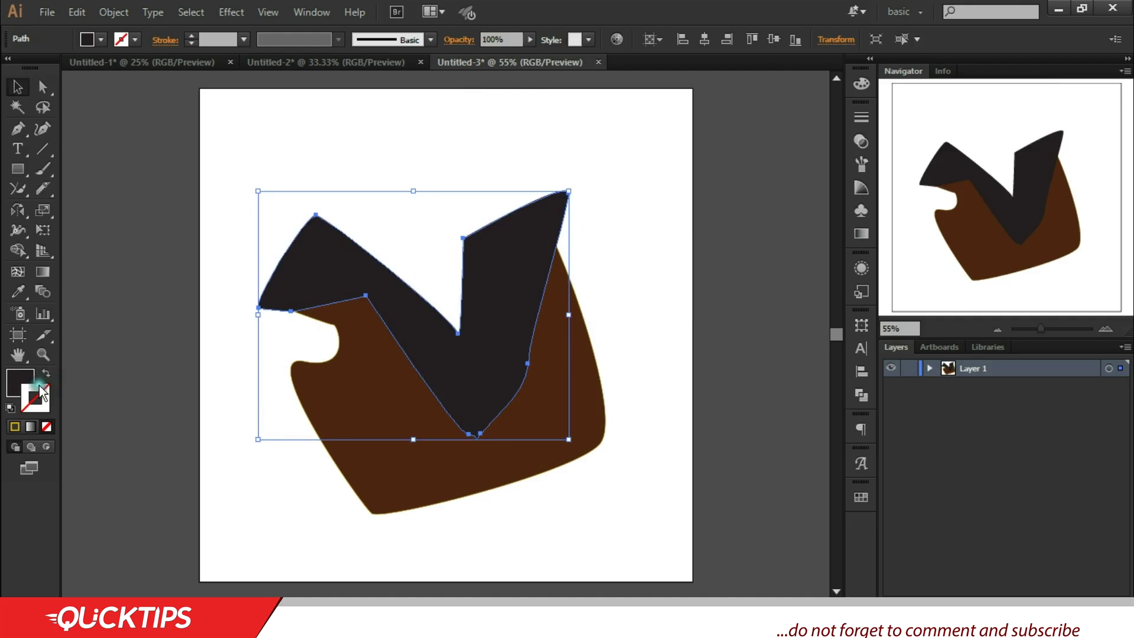
click(19, 382)
click(47, 427)
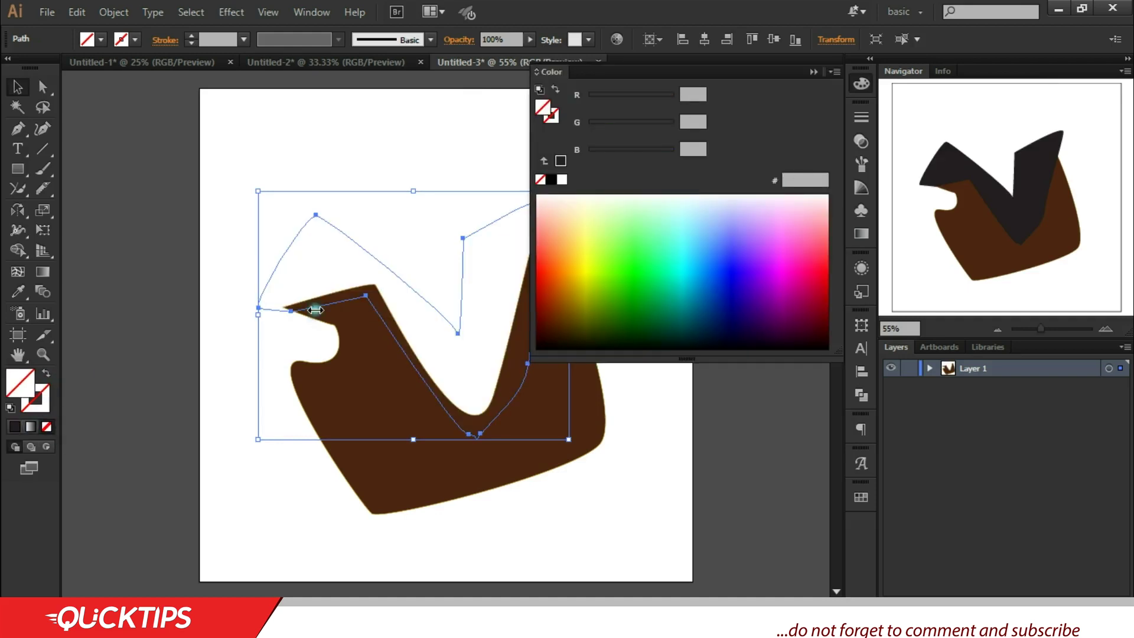
click(813, 70)
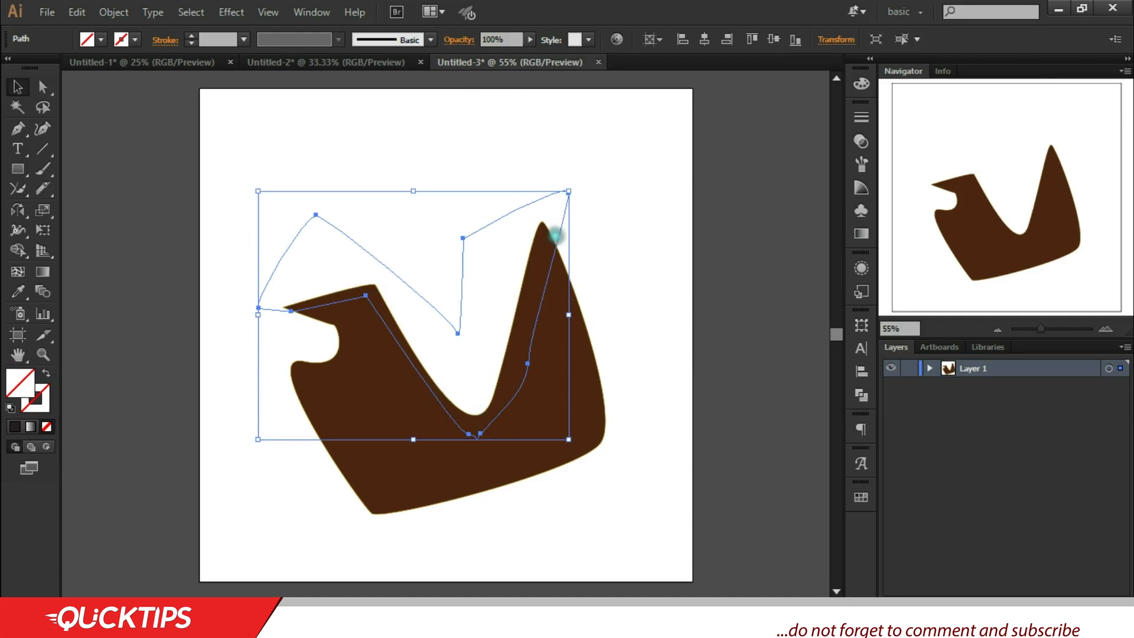
click(15, 429)
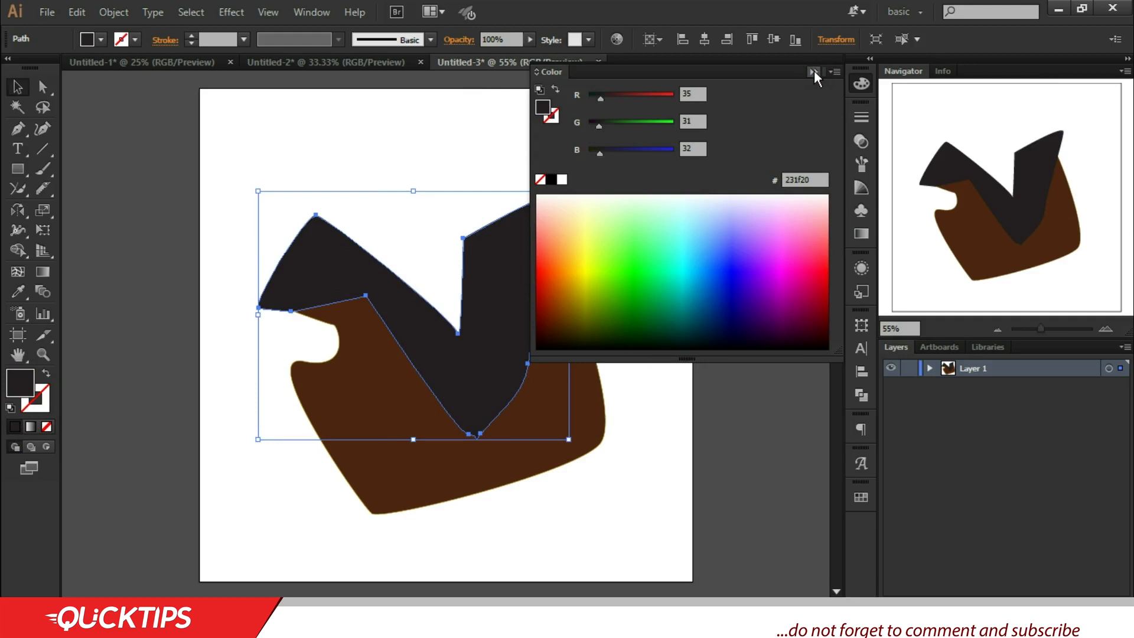
click(814, 71)
click(468, 477)
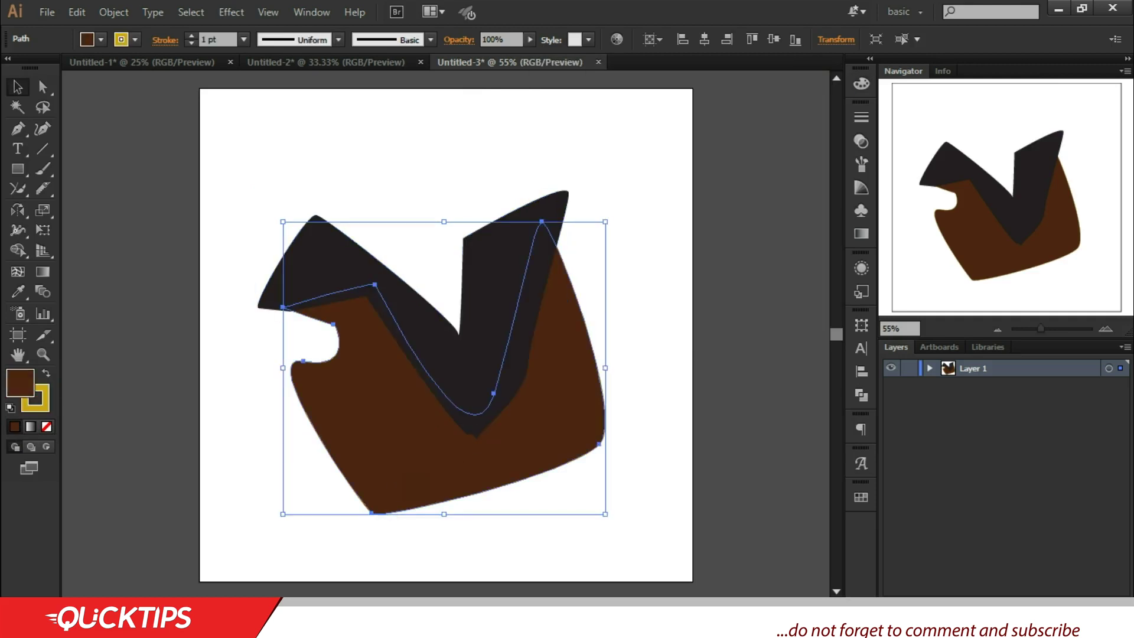
key(a)
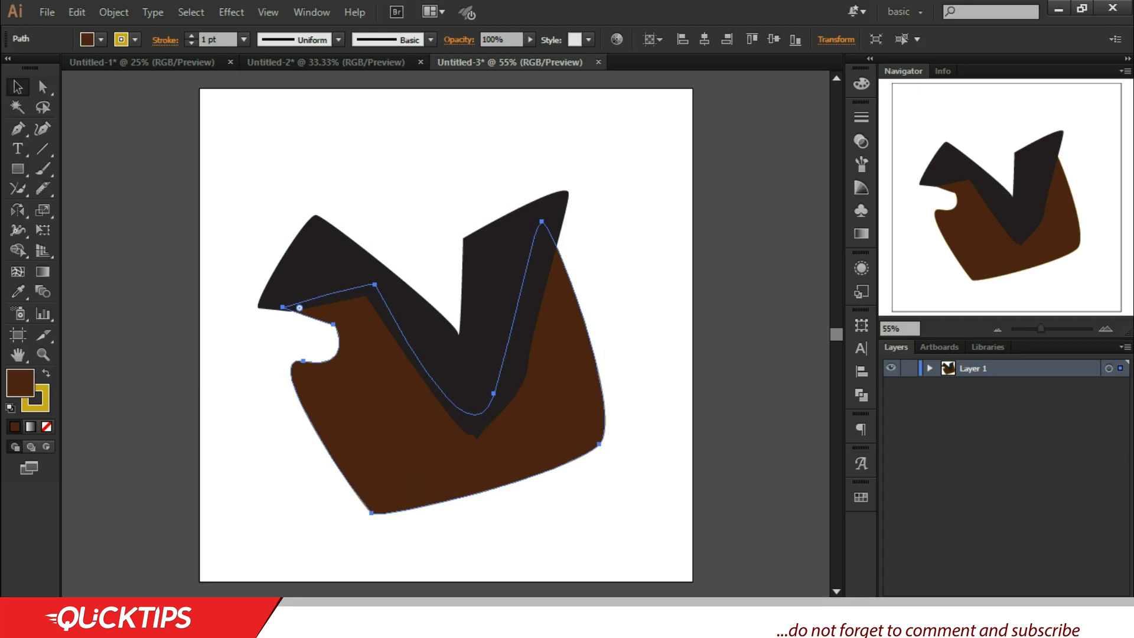
key(v)
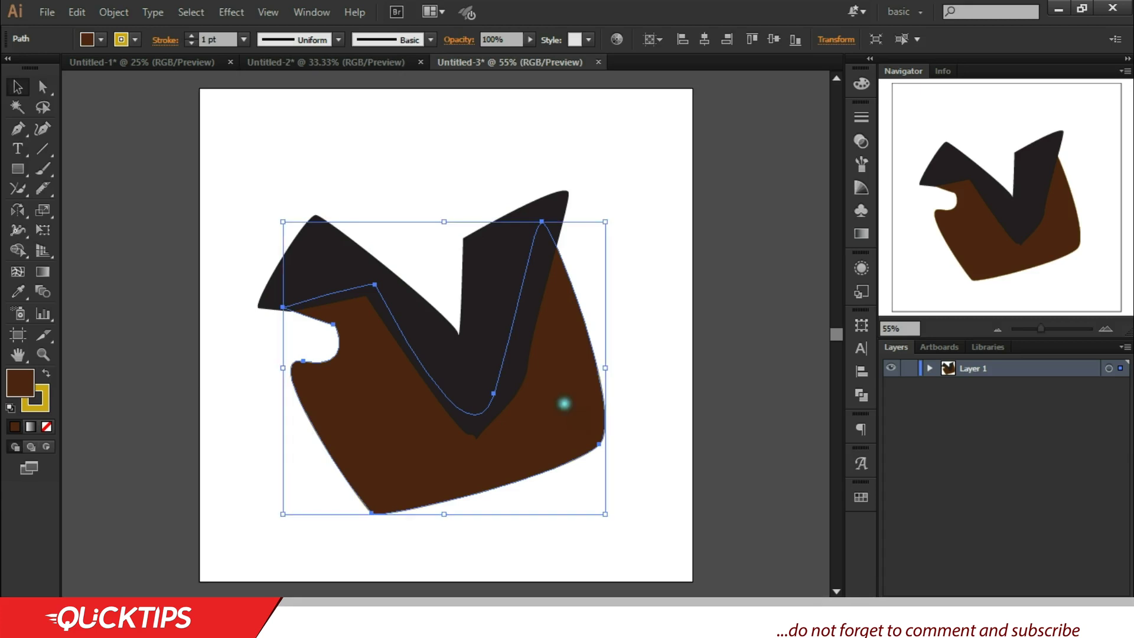
click(714, 393)
click(550, 417)
drag(547, 415, 707, 385)
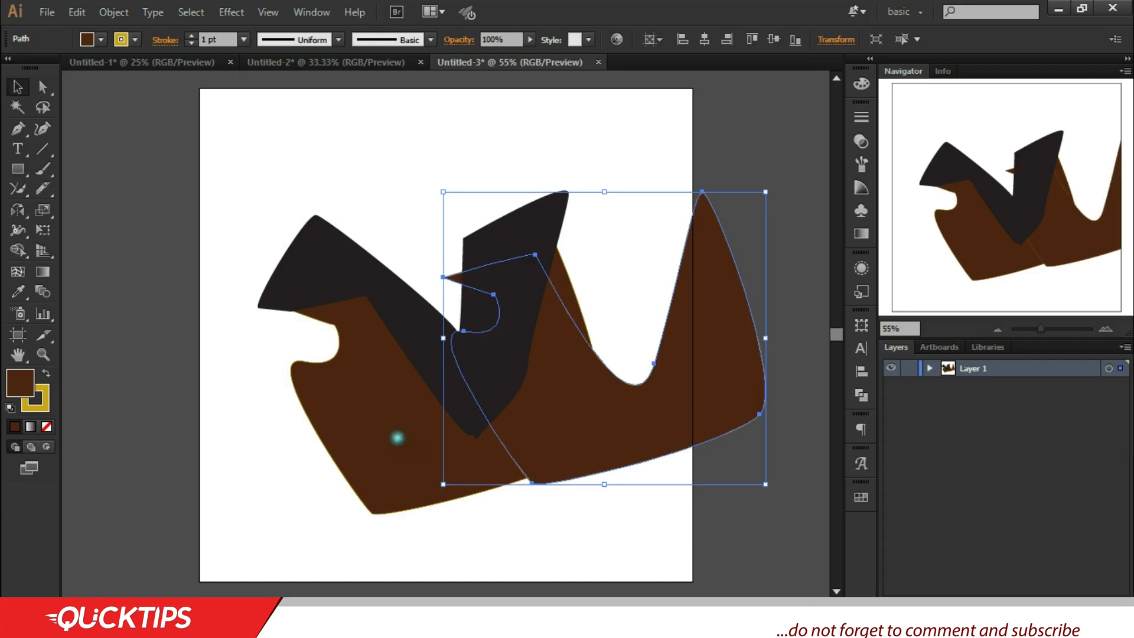
key(ctrl+z)
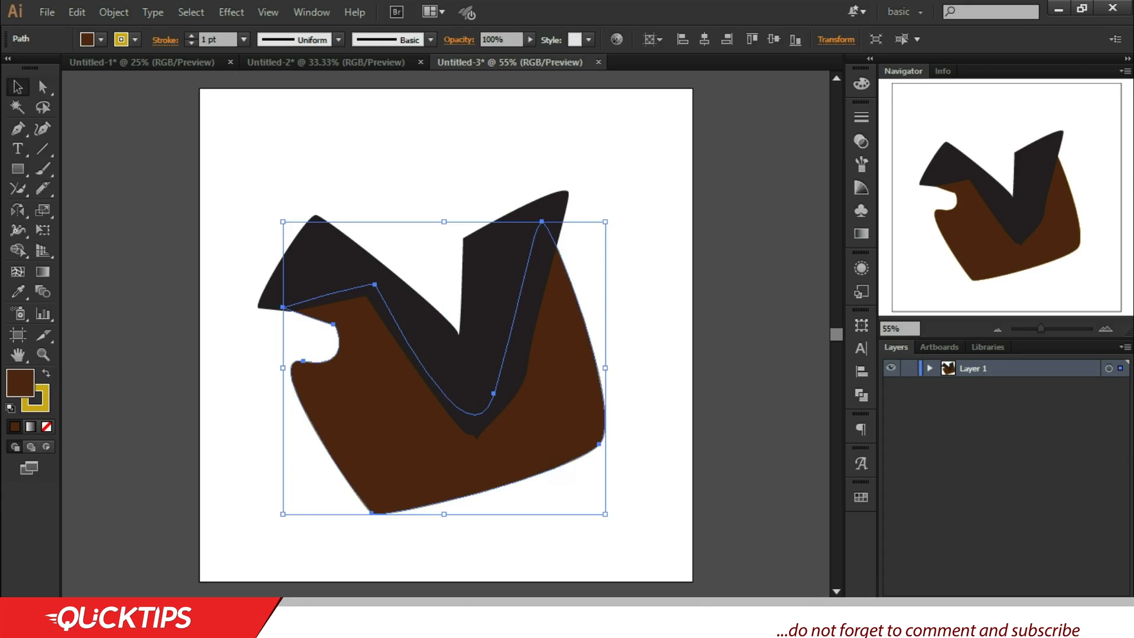
Select the black and brown shapes in turn on the canvas.
click(502, 218)
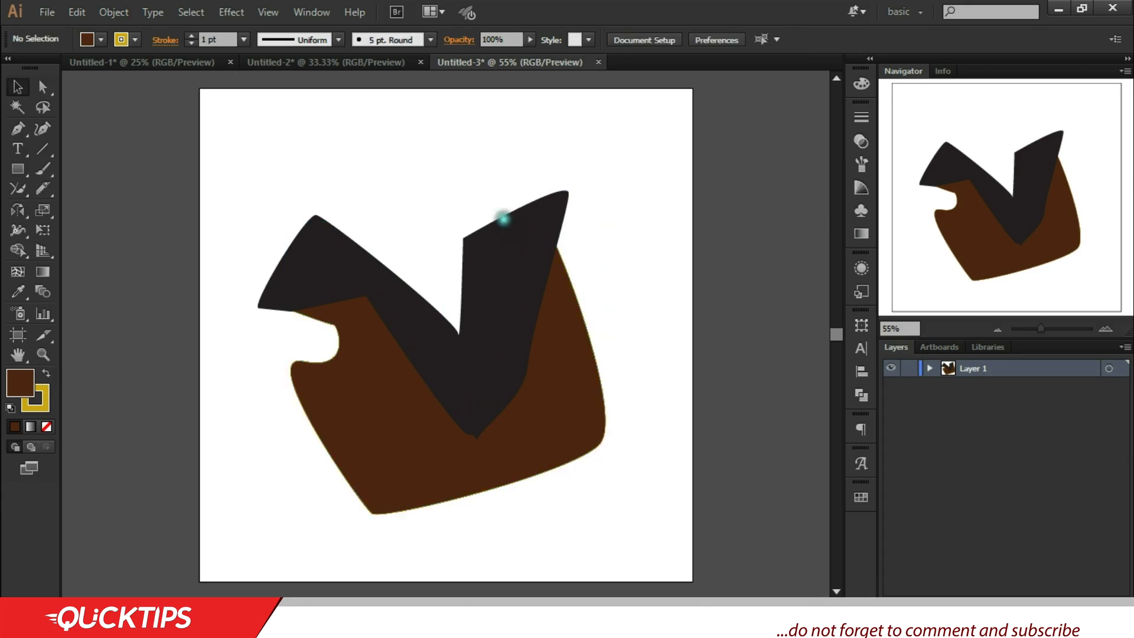
click(755, 207)
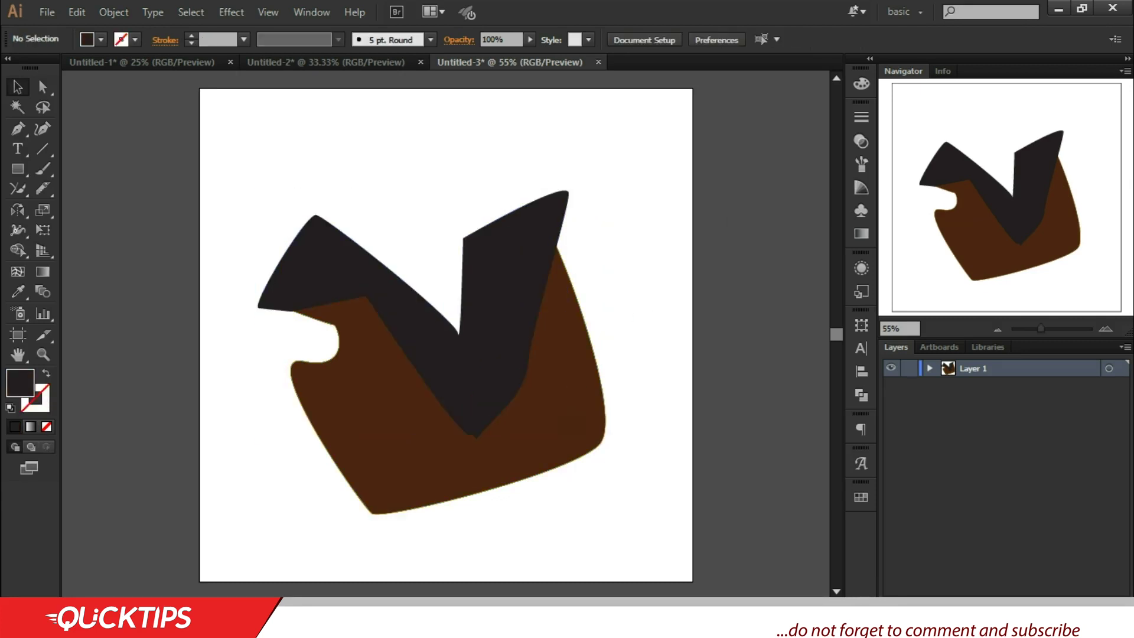
click(571, 423)
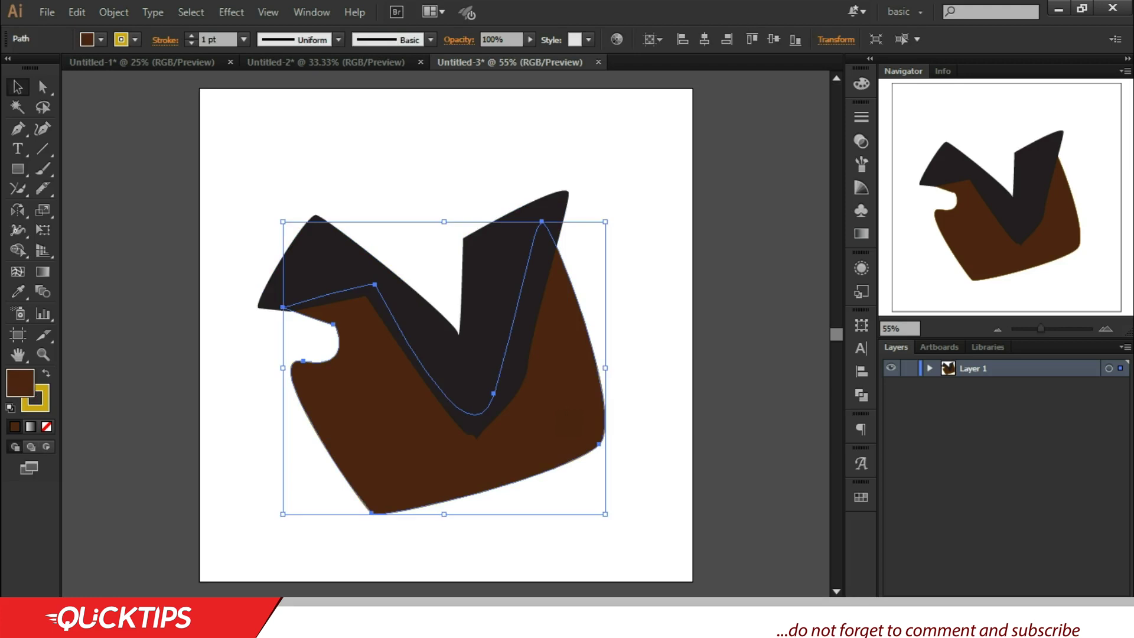
click(557, 406)
click(496, 265)
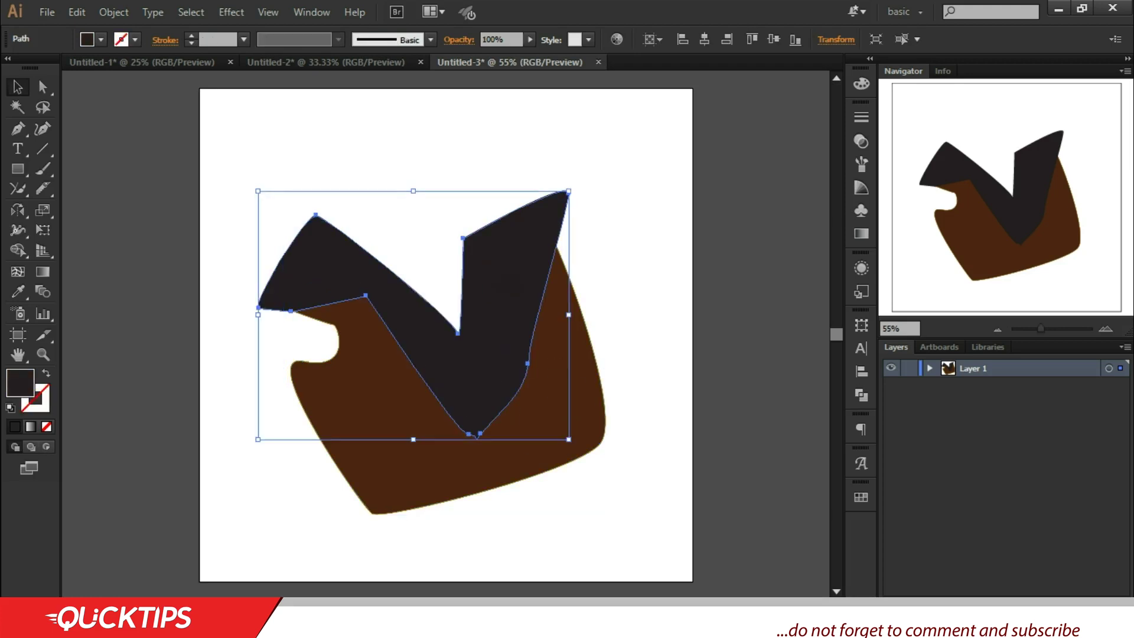
click(593, 413)
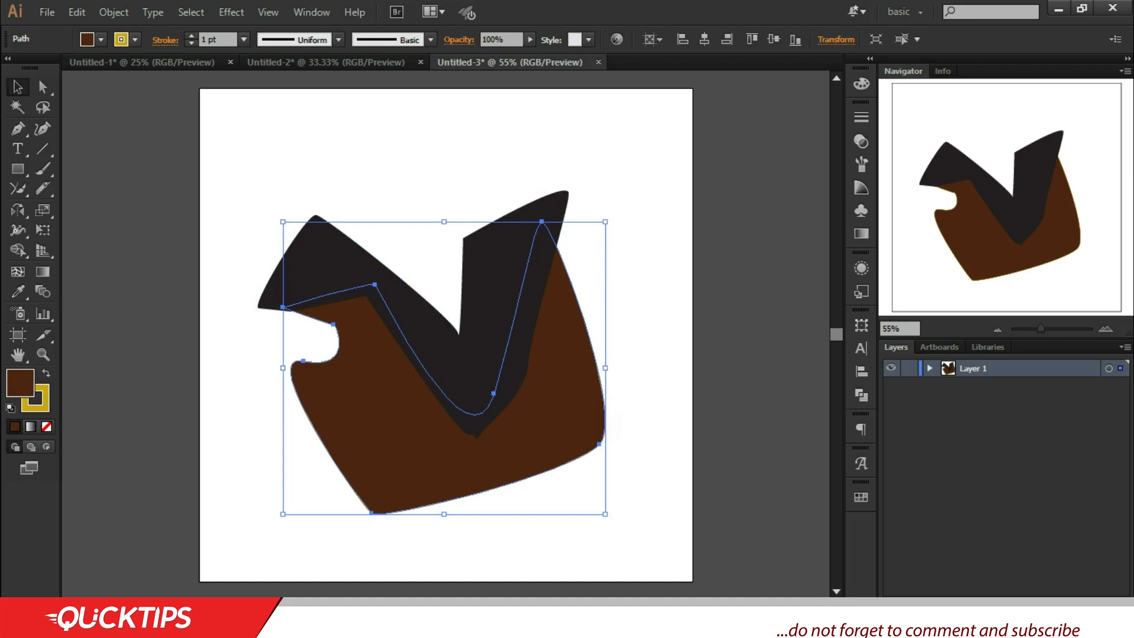
click(510, 256)
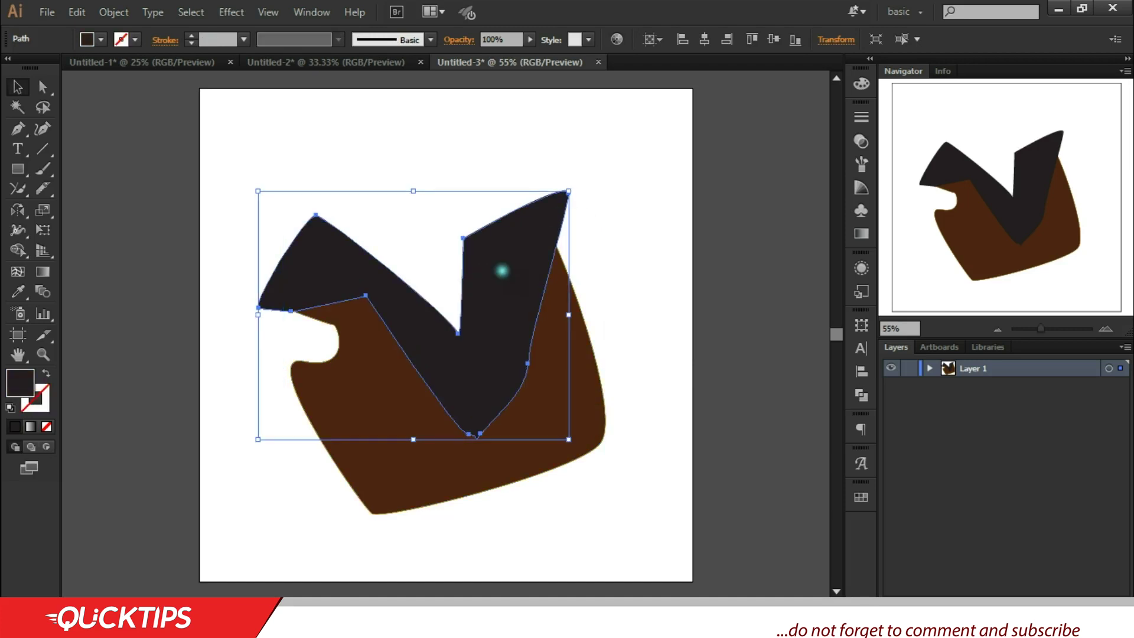
click(541, 430)
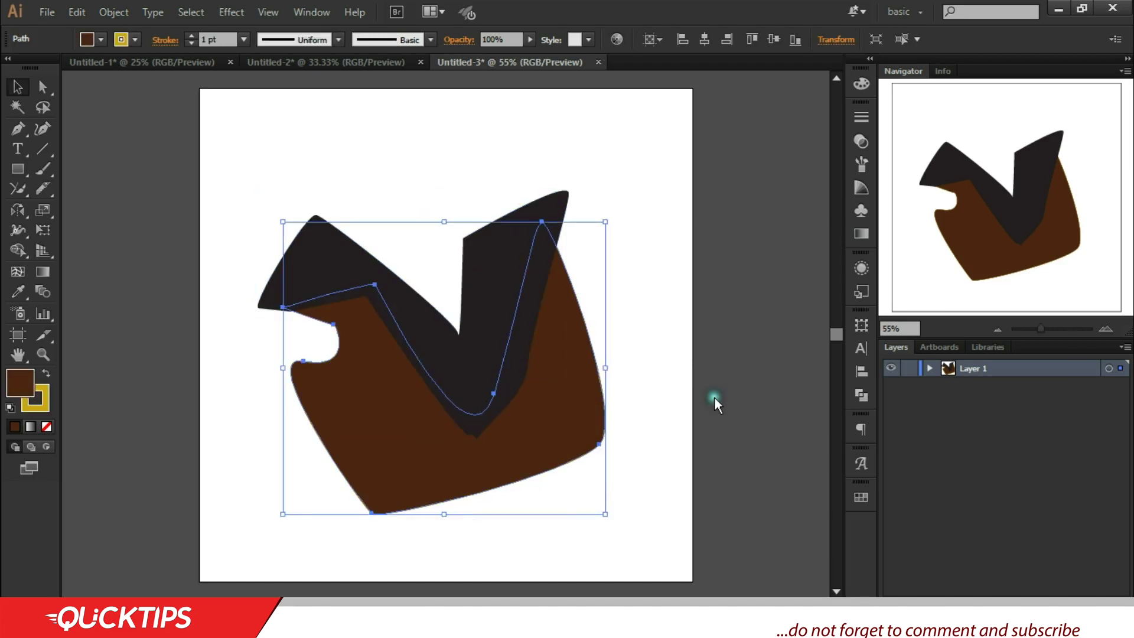
In Layer 1, drag the brown path above the black shape, then deselect.
click(930, 368)
click(1039, 404)
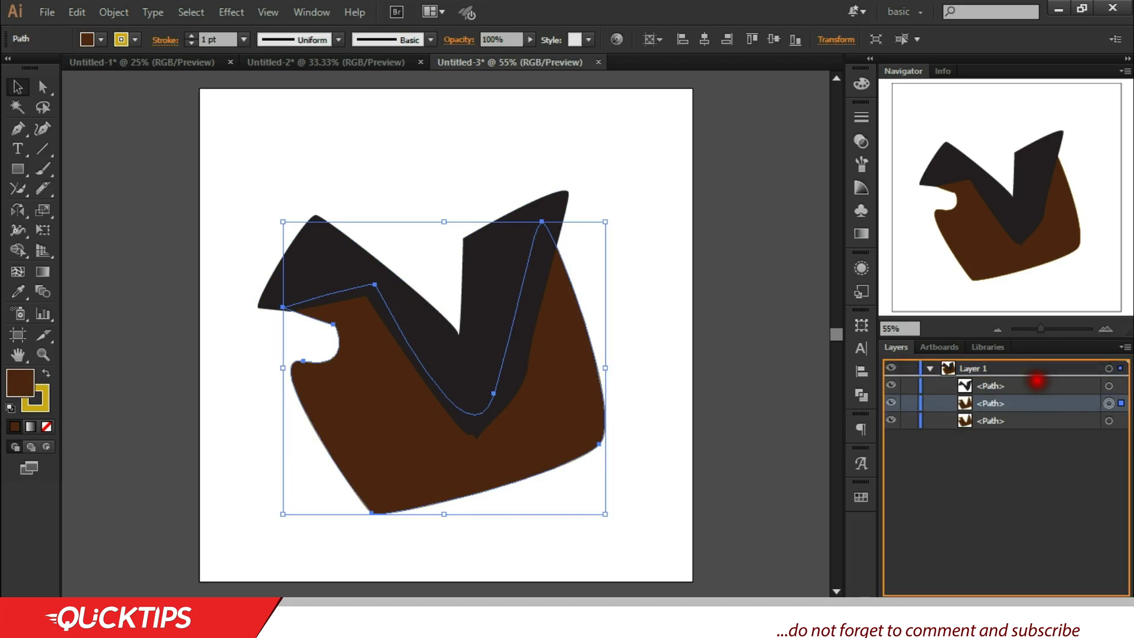
drag(1039, 405, 1035, 383)
click(709, 281)
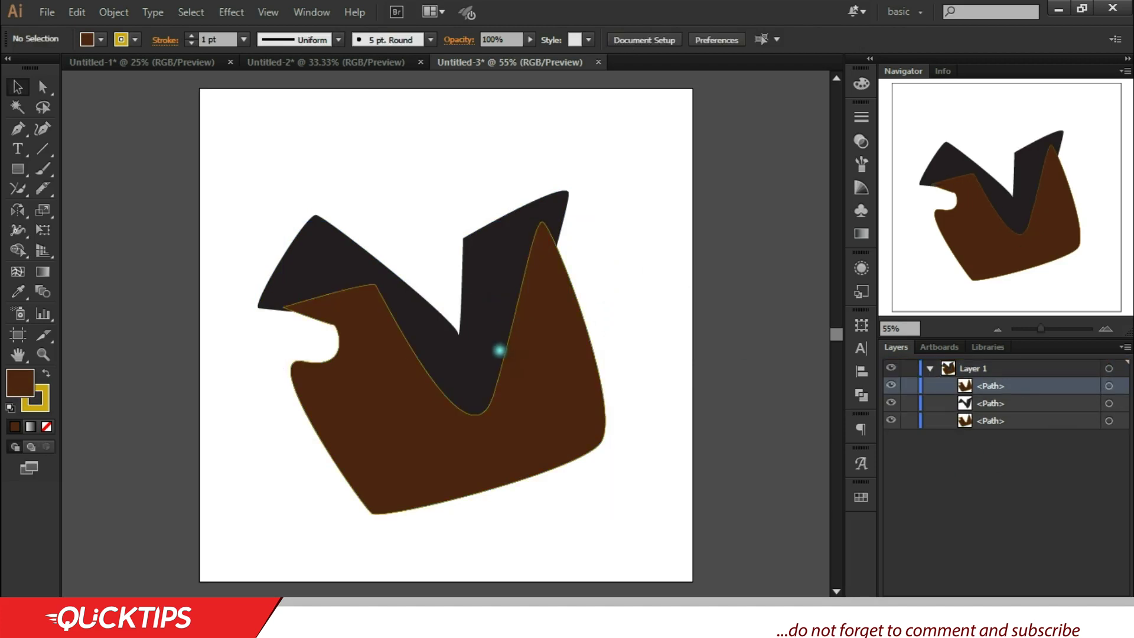
Set the stroke to None, then select the brown and black shapes together.
click(43, 387)
click(46, 426)
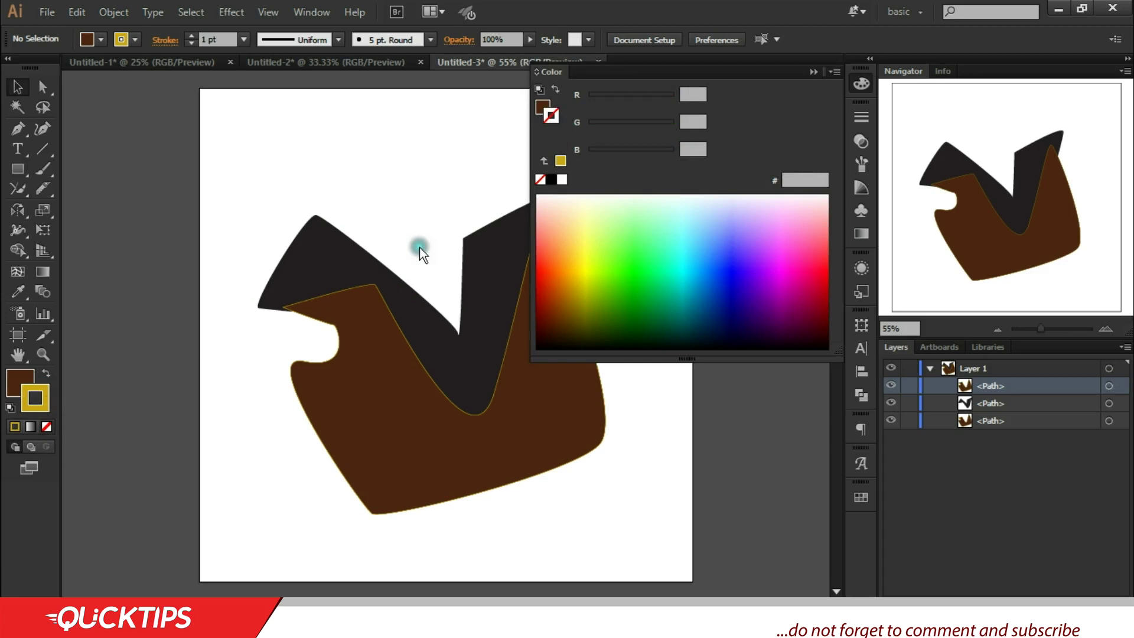
click(814, 76)
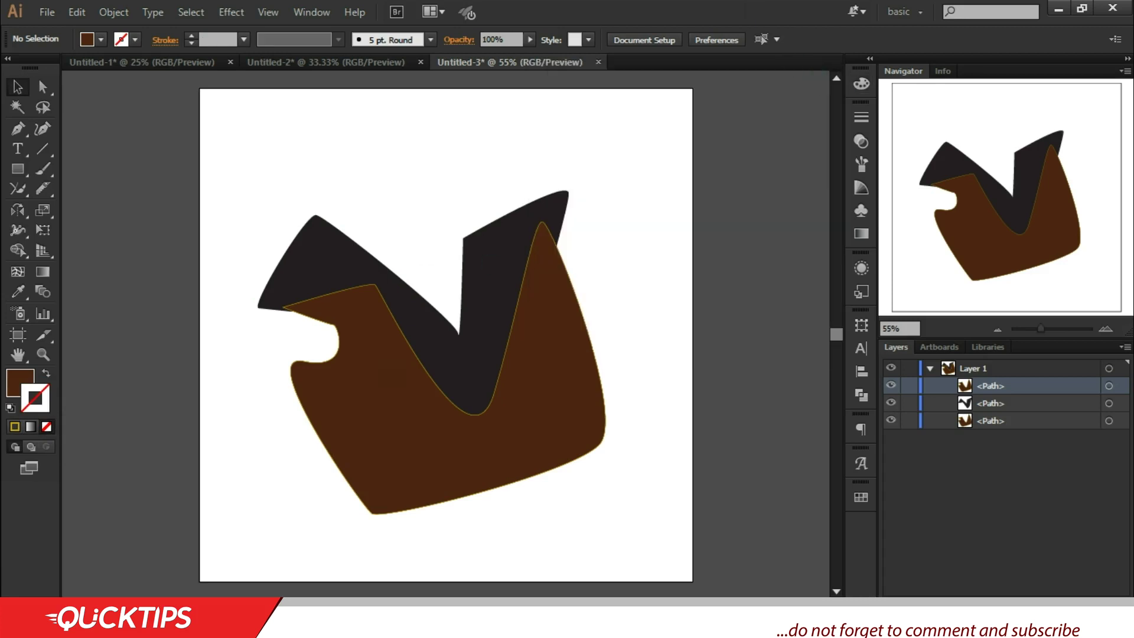
click(525, 253)
shift+click(470, 335)
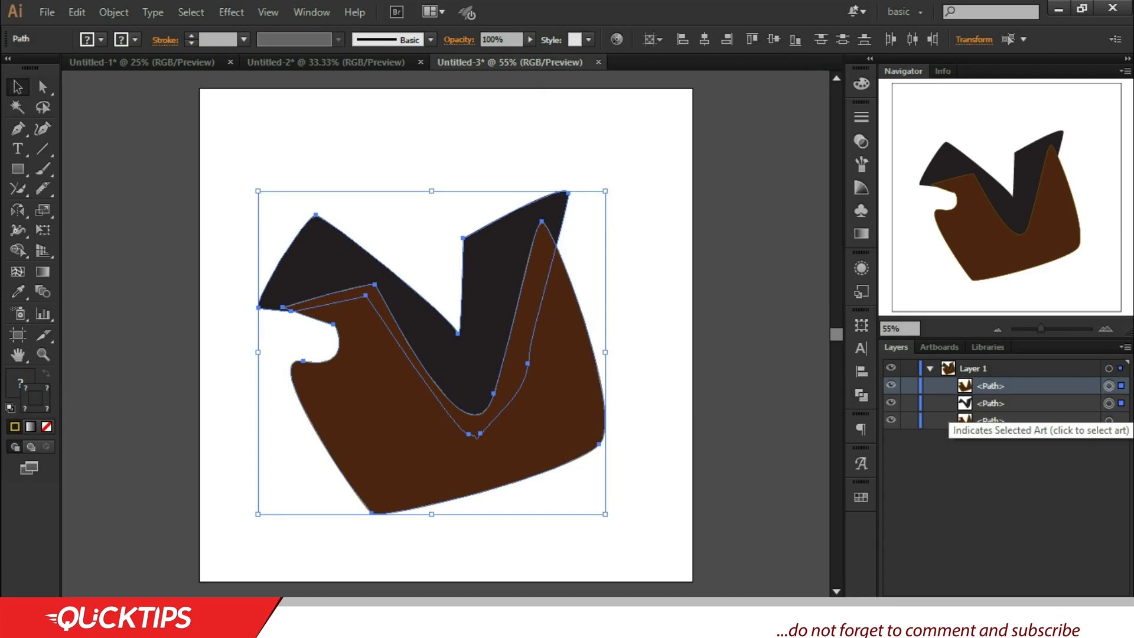
Make a clipping mask with Ctrl+7, deselect, and expand the Clip Group in Layers.
key(ctrl+shift+b)
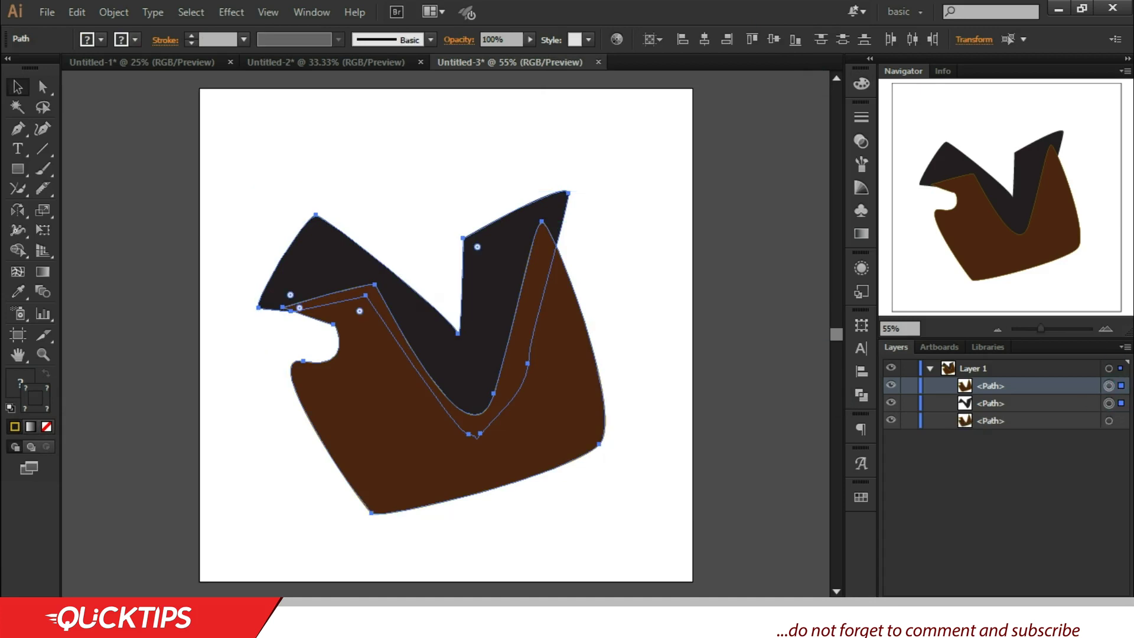
key(ctrl+7)
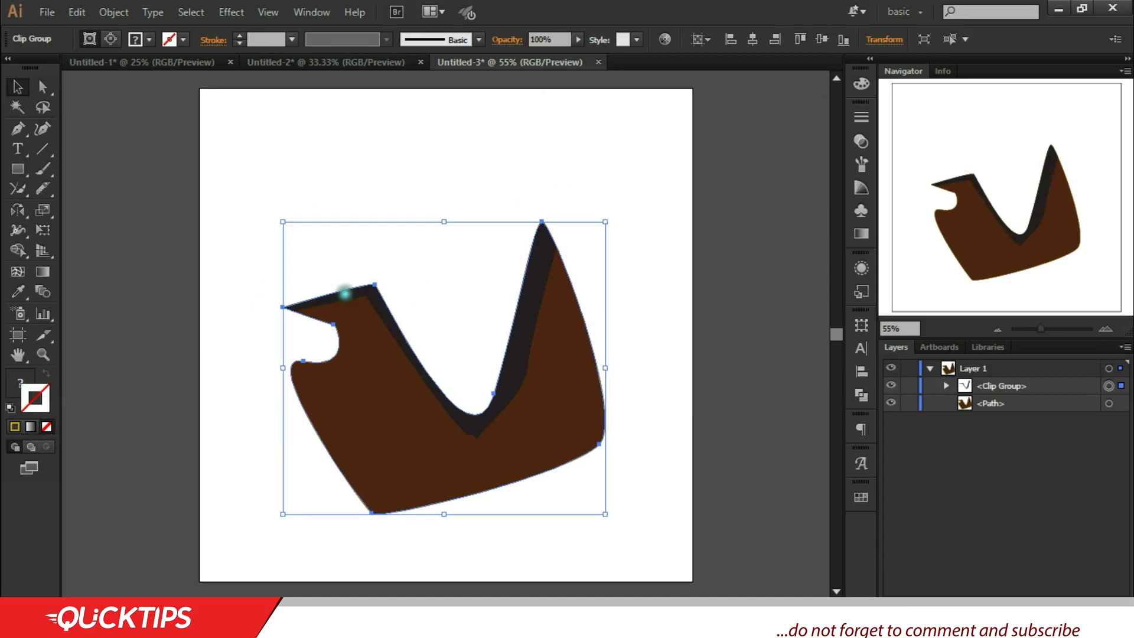
click(710, 241)
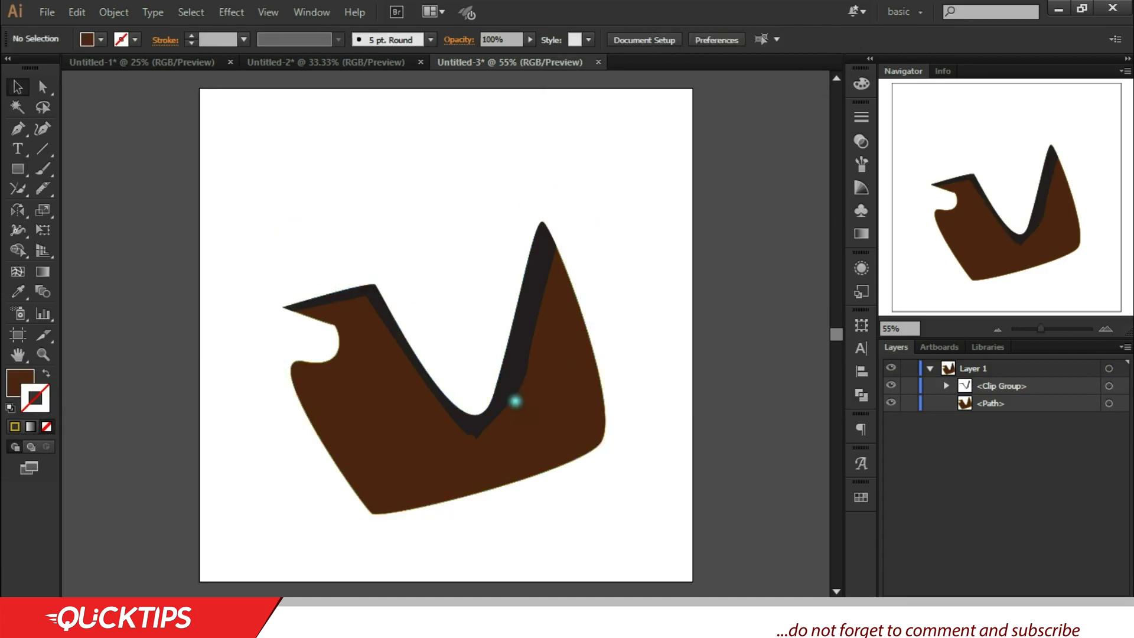
click(949, 387)
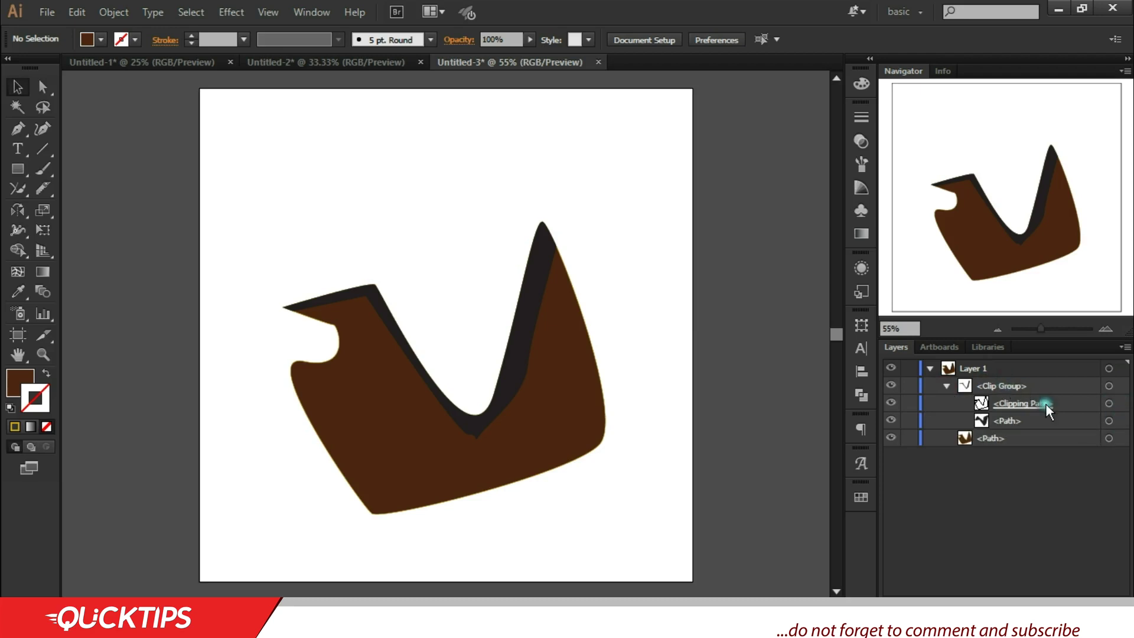
Select the clipped strip path and apply yellow to it.
click(1109, 421)
click(14, 427)
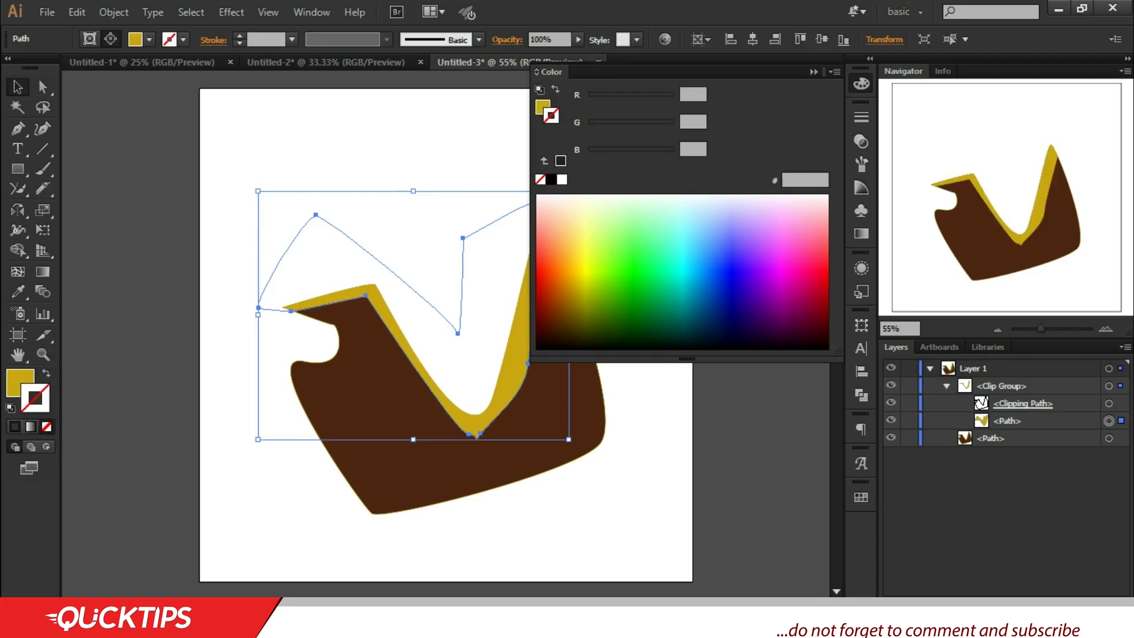
click(814, 70)
Turn the brown outer shape purple with no stroke using the Swatches.
click(580, 375)
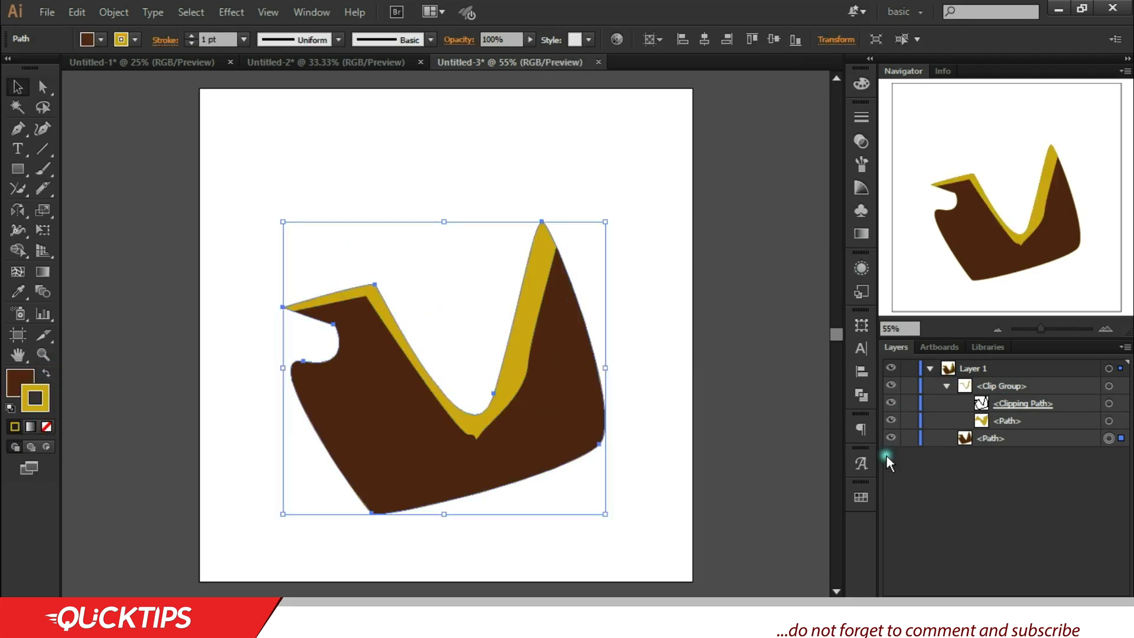
click(859, 497)
click(771, 511)
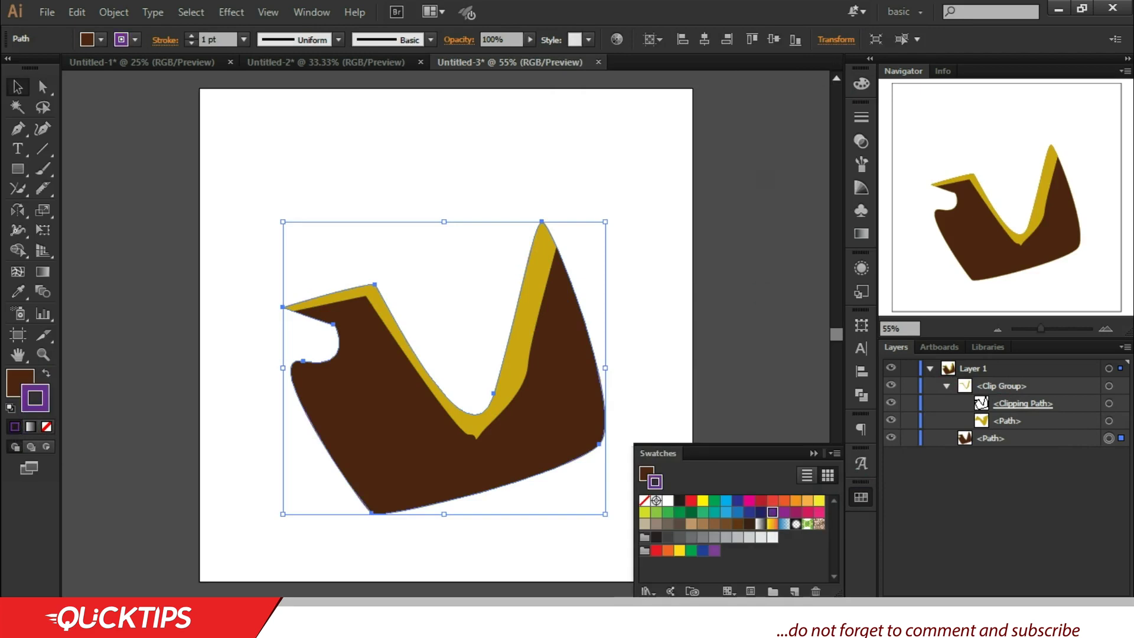
click(46, 373)
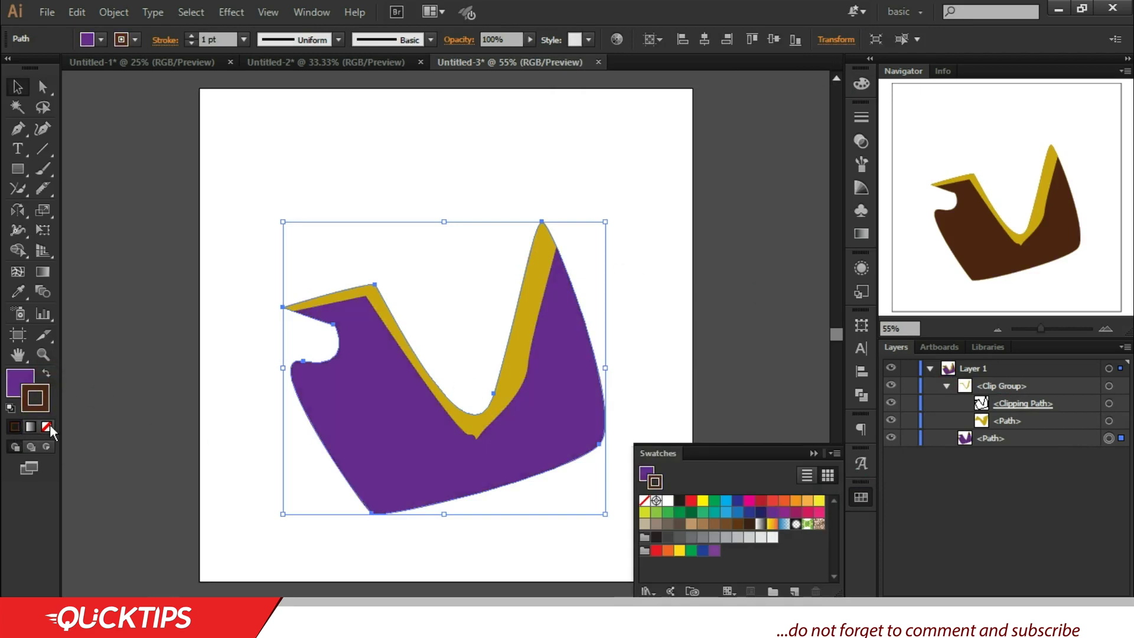
click(46, 426)
click(777, 173)
Give the clipped strip a bright yellow fill with no outline, then select the artwork.
click(529, 299)
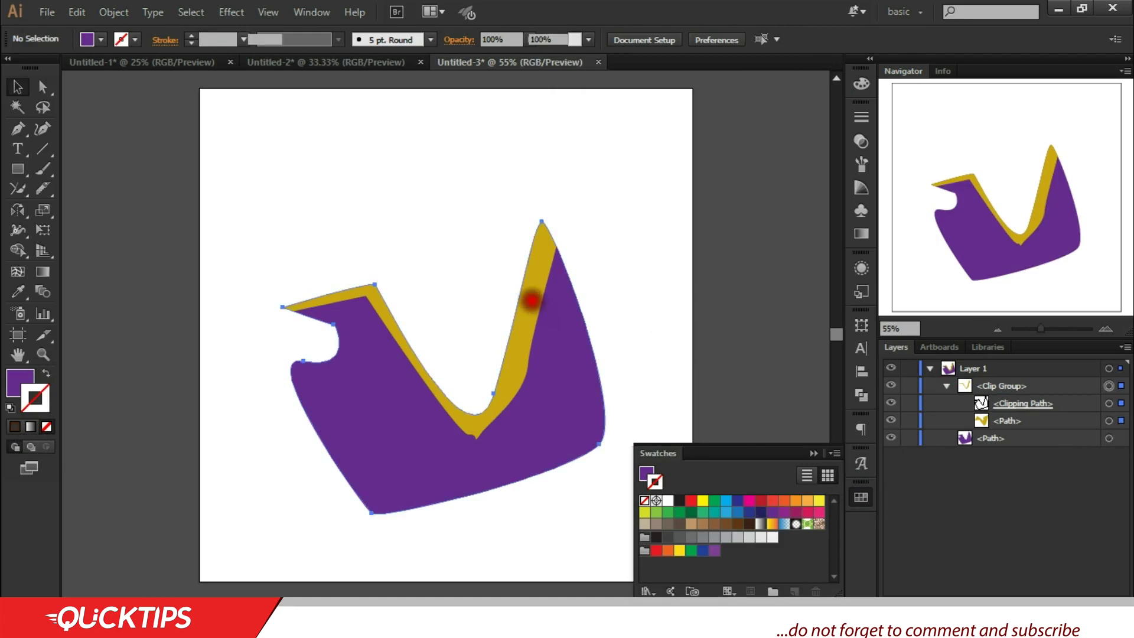
click(1119, 421)
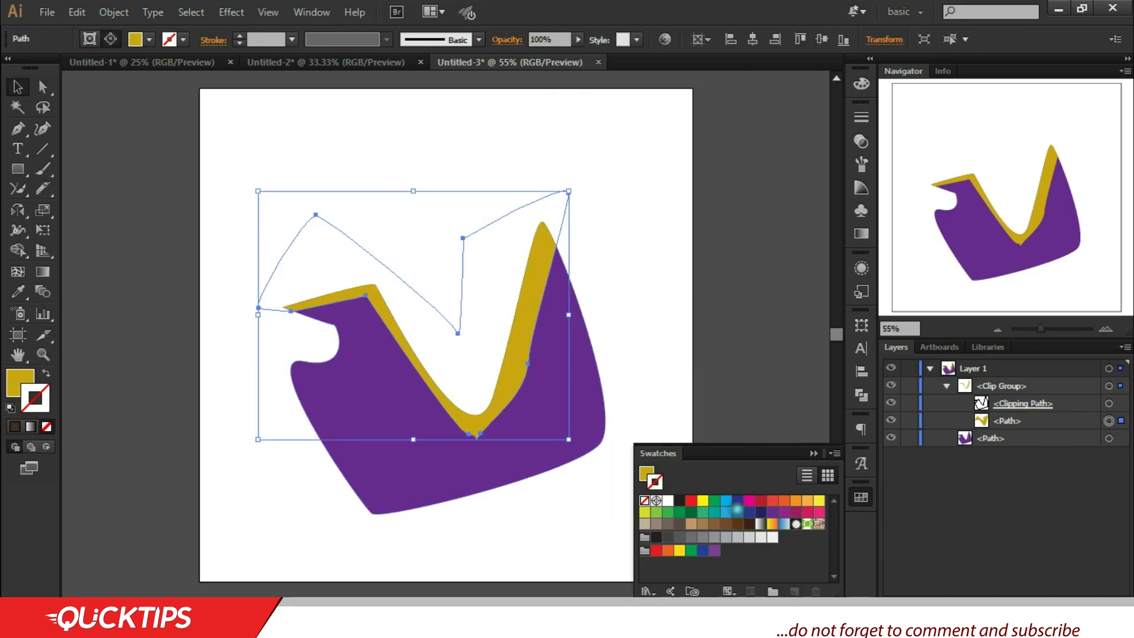
click(702, 500)
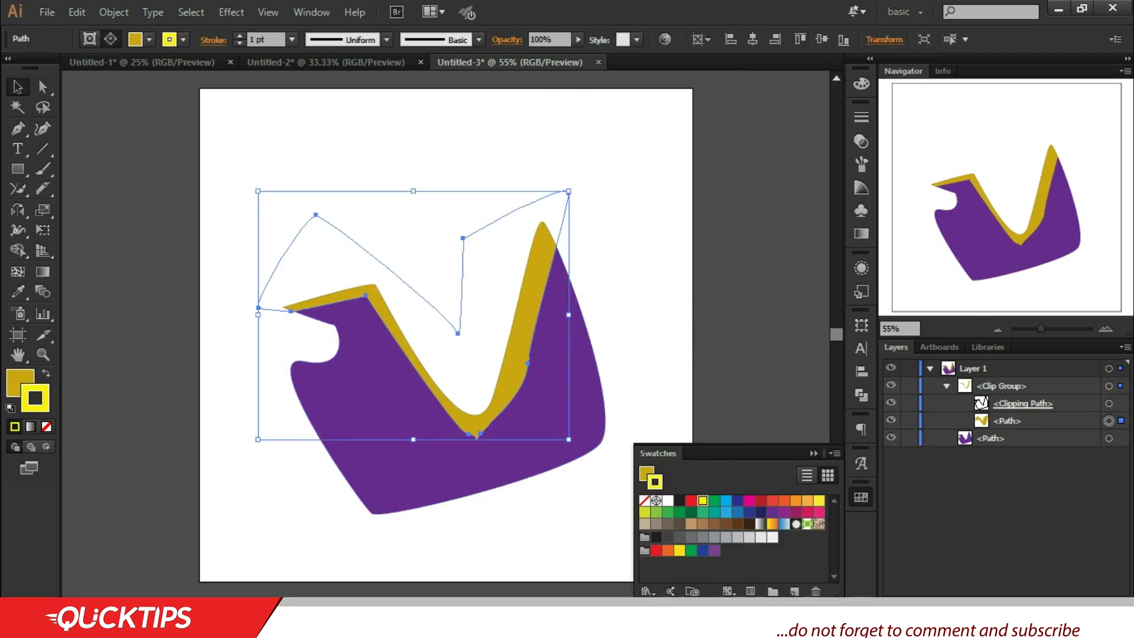
click(46, 373)
click(46, 427)
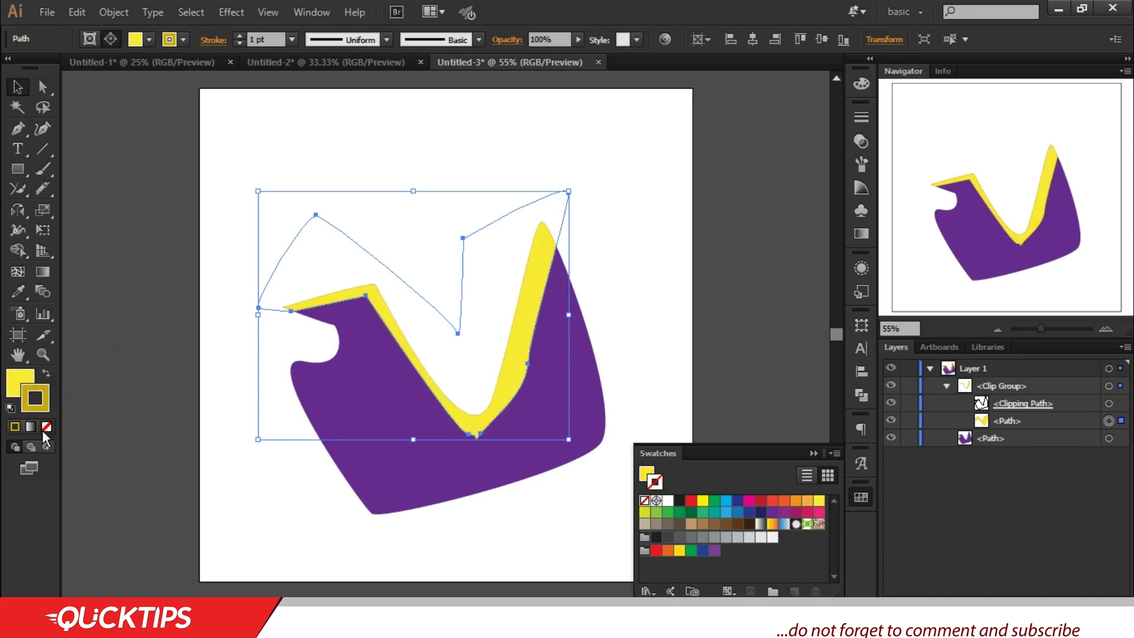
click(472, 370)
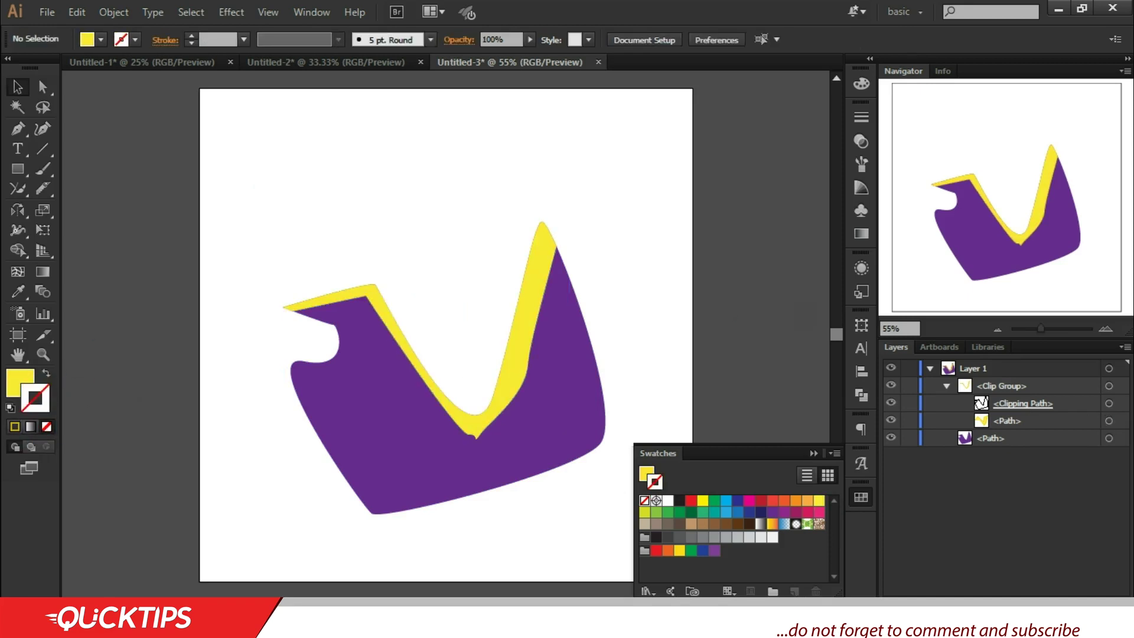
click(575, 375)
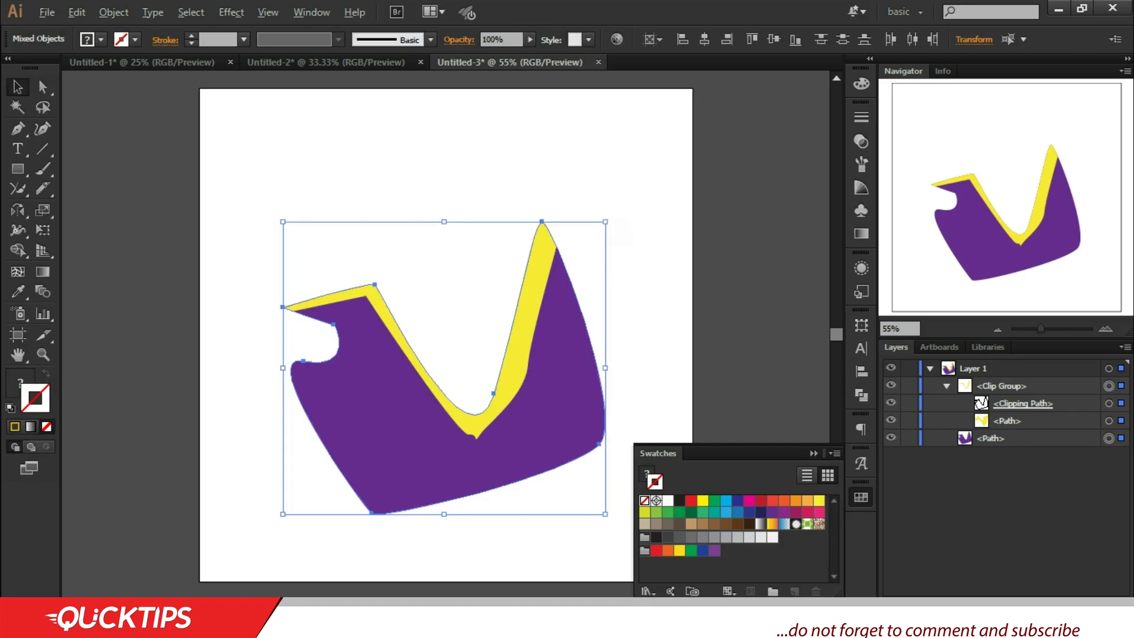
Shrink the artwork aside and draw a yellow-filled square.
mouse_move(605, 222)
mouse_down()
mouse_move(465, 350)
mouse_move(189, 296)
mouse_up()
click(18, 170)
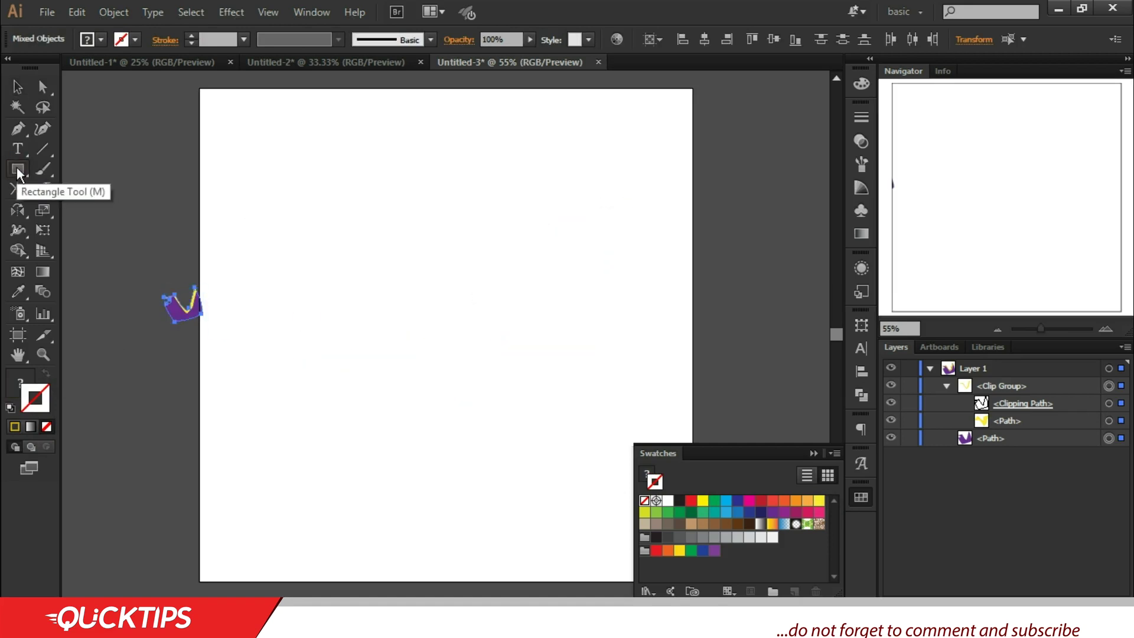
drag(354, 202, 478, 325)
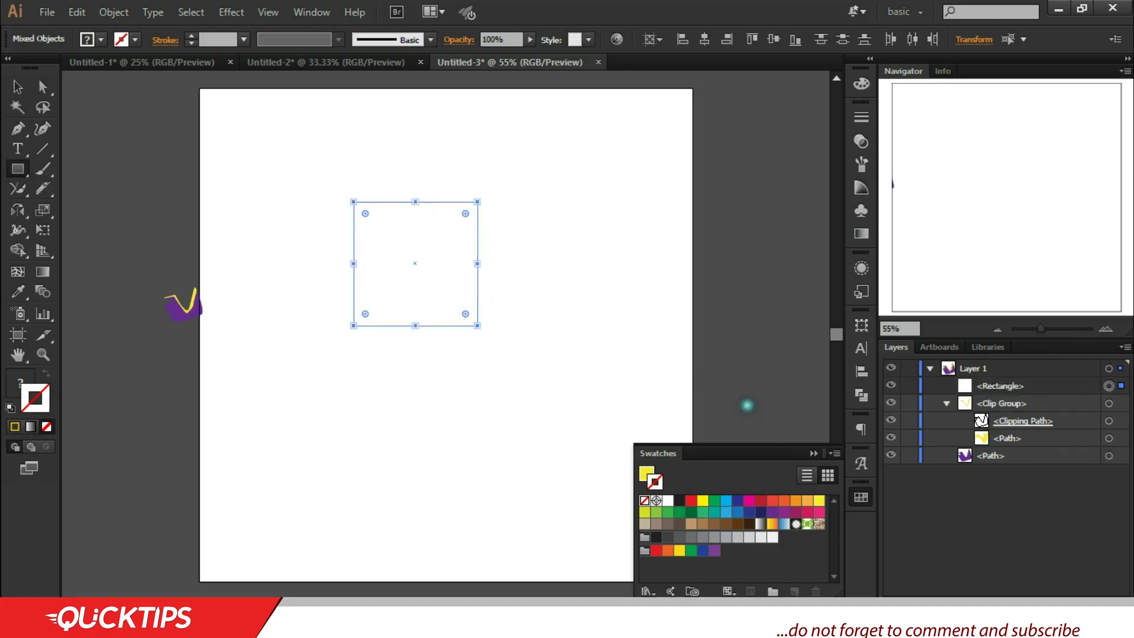
click(813, 453)
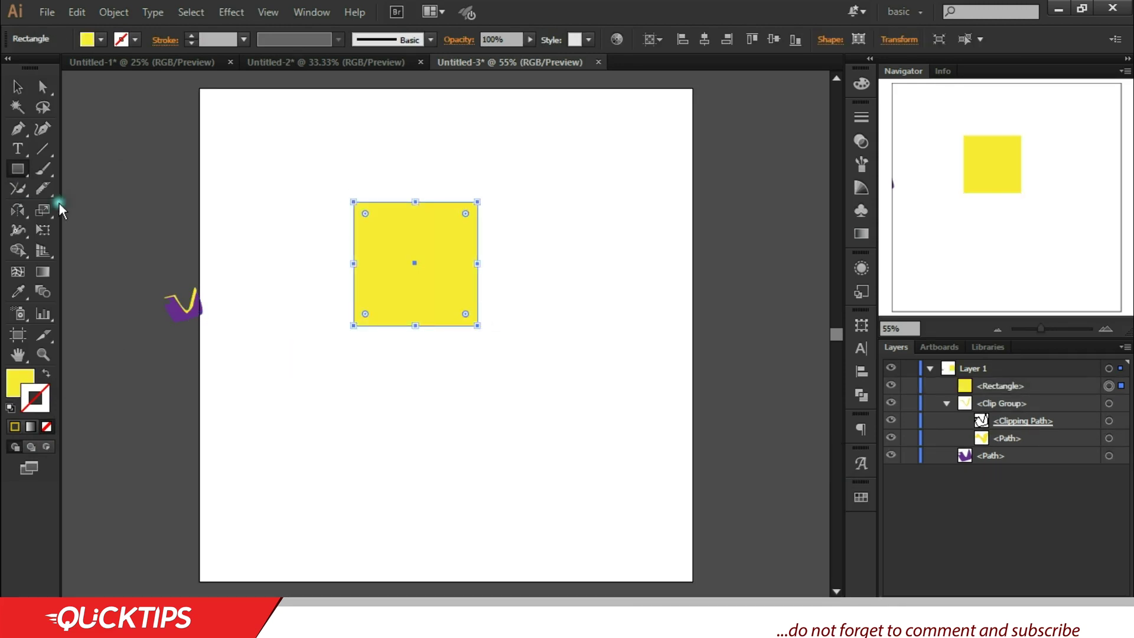
Draw a smaller square and drag its top-left anchor inward with Direct Selection.
mouse_move(504, 273)
mouse_down()
mouse_move(592, 359)
mouse_move(494, 332)
mouse_up()
key(v)
key(a)
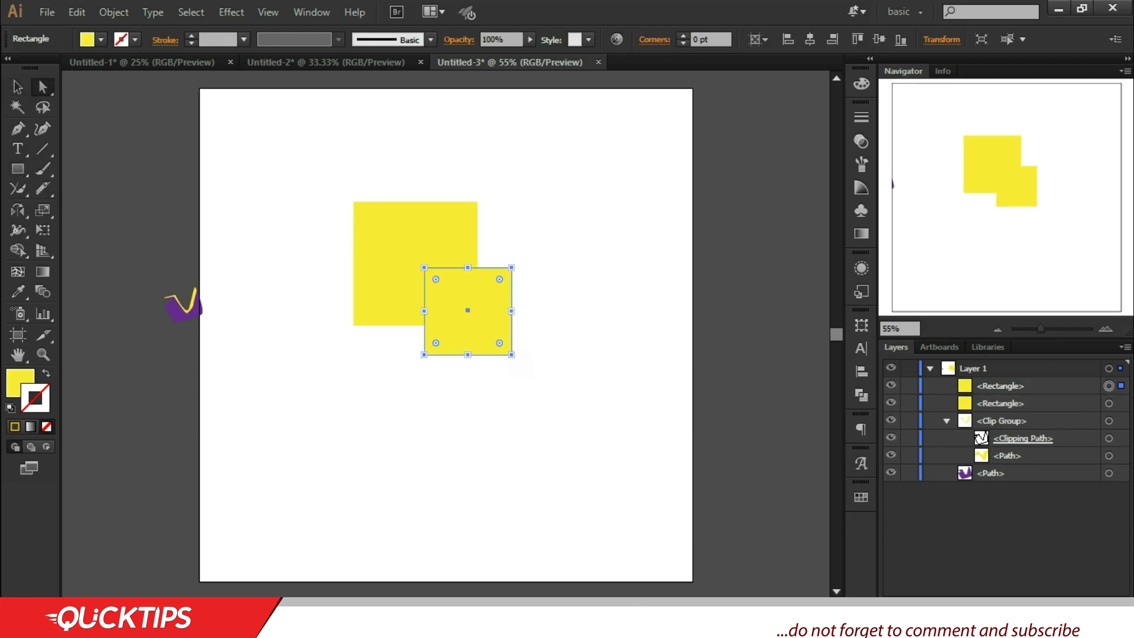
drag(424, 267, 466, 293)
click(499, 304)
Eyedropper the purple onto the small shape and move it over the square's lower-right corner.
click(17, 291)
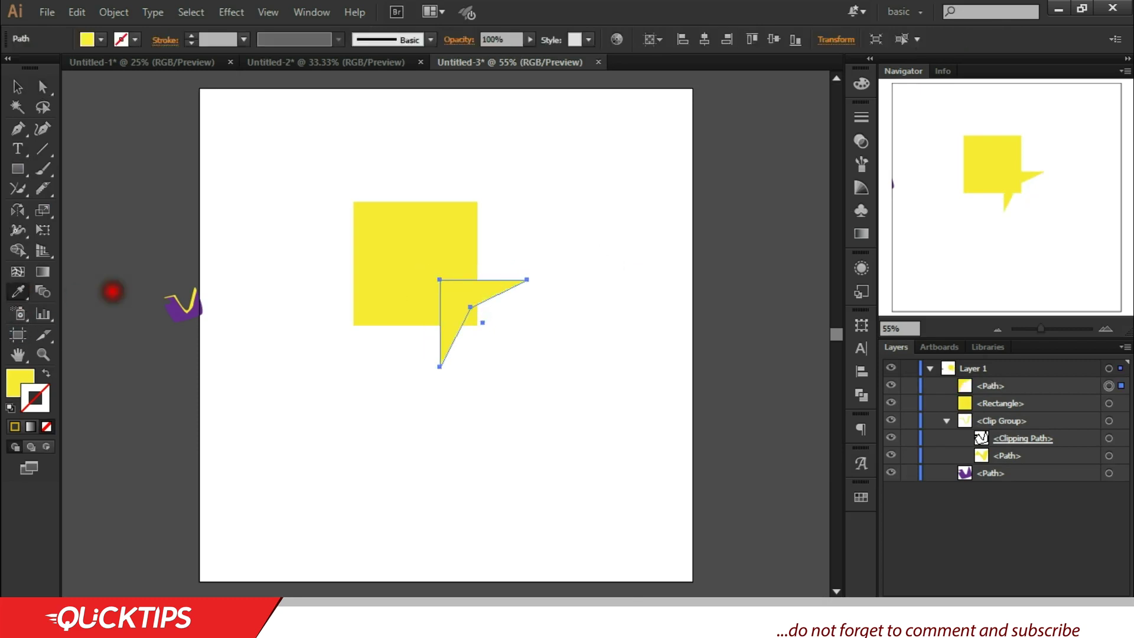
click(114, 292)
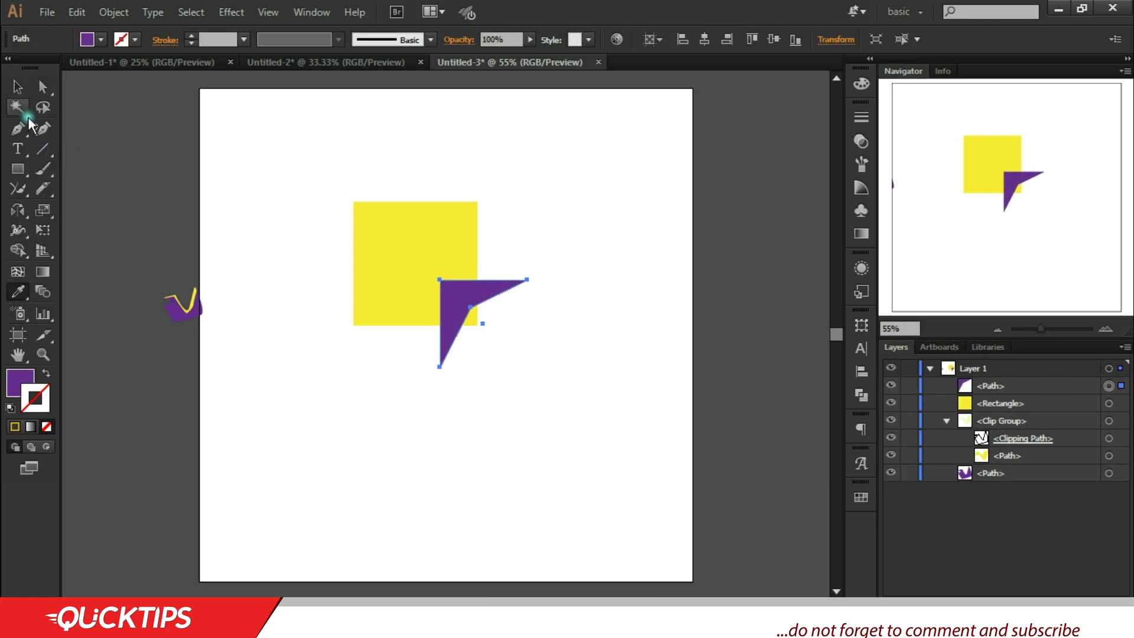
click(18, 89)
click(777, 228)
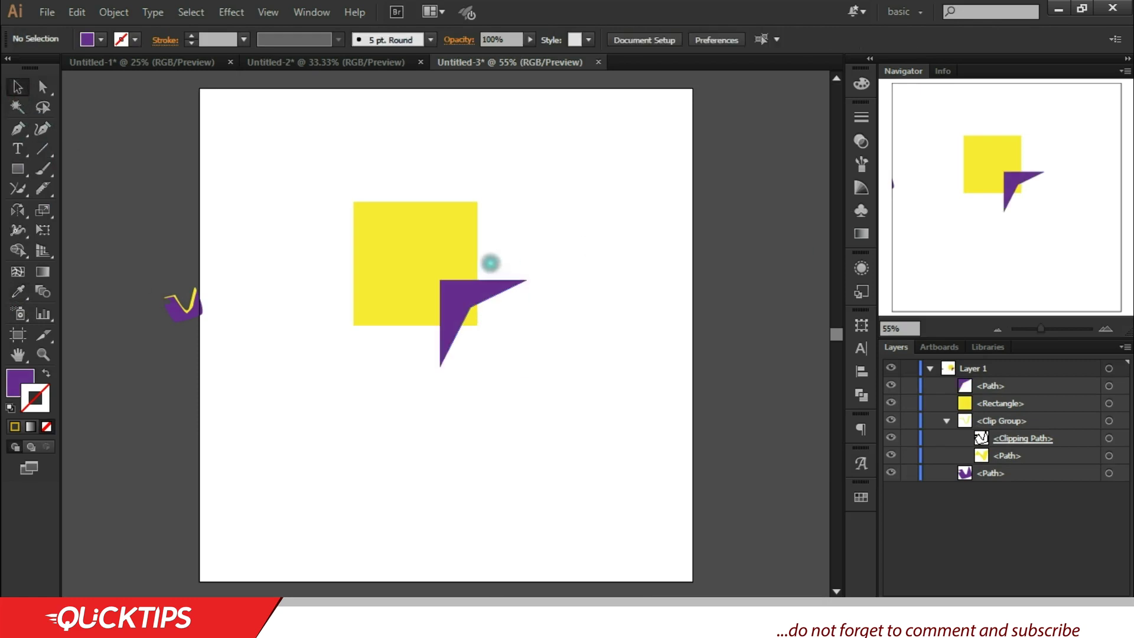
drag(473, 294, 468, 301)
click(780, 232)
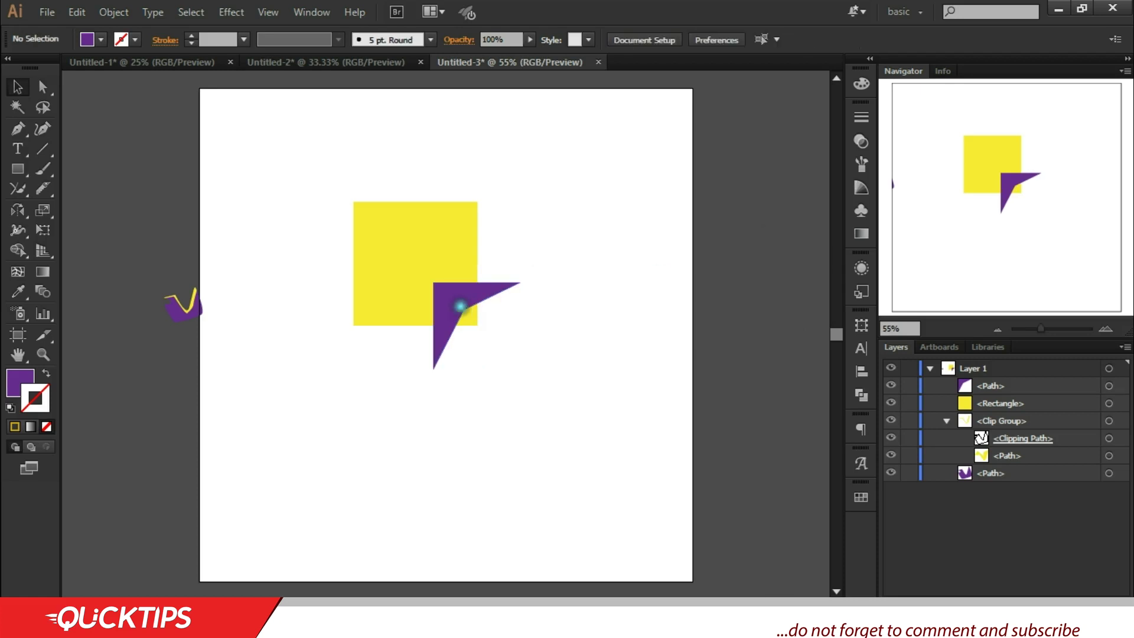
click(450, 251)
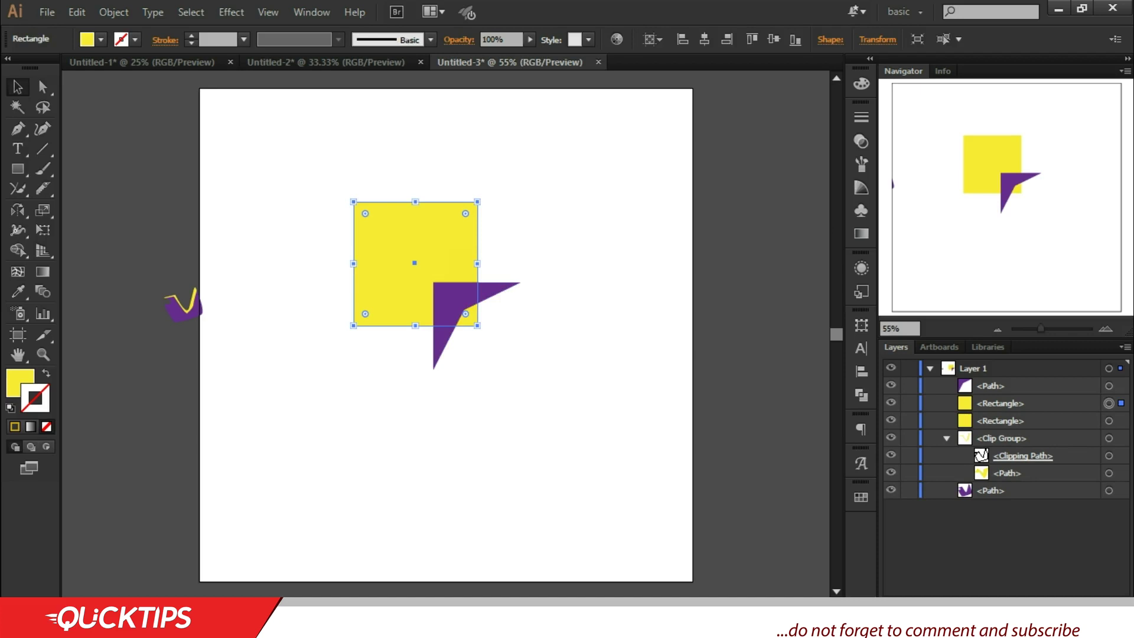
Stack the square above the purple shape in Layers and clip them with Ctrl+7.
click(1012, 401)
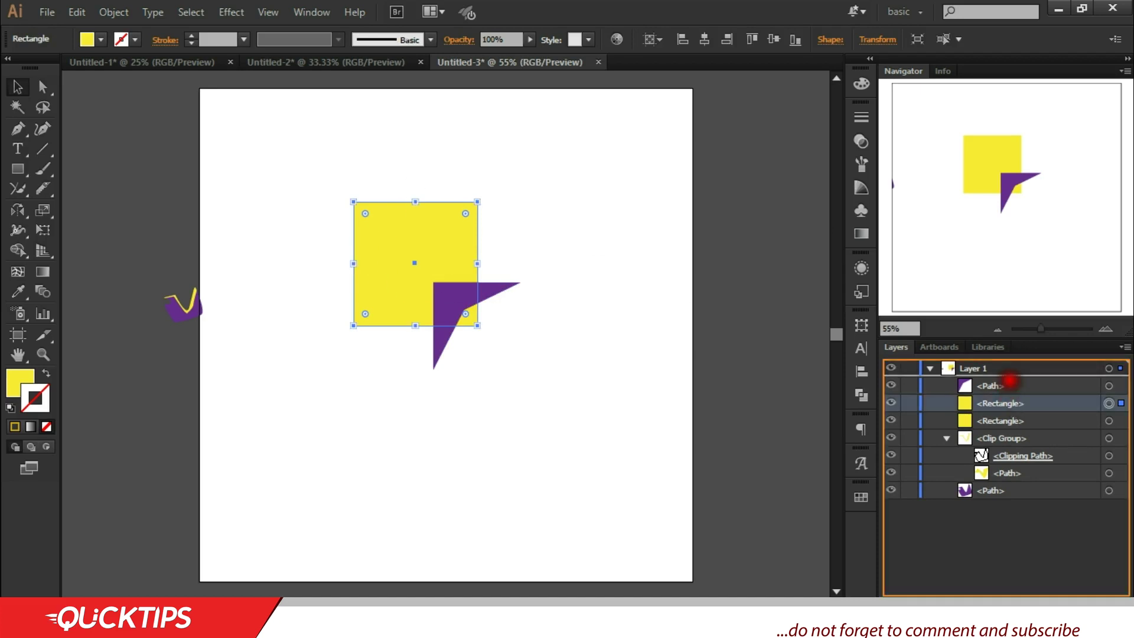
drag(1012, 400, 1009, 381)
shift+click(496, 288)
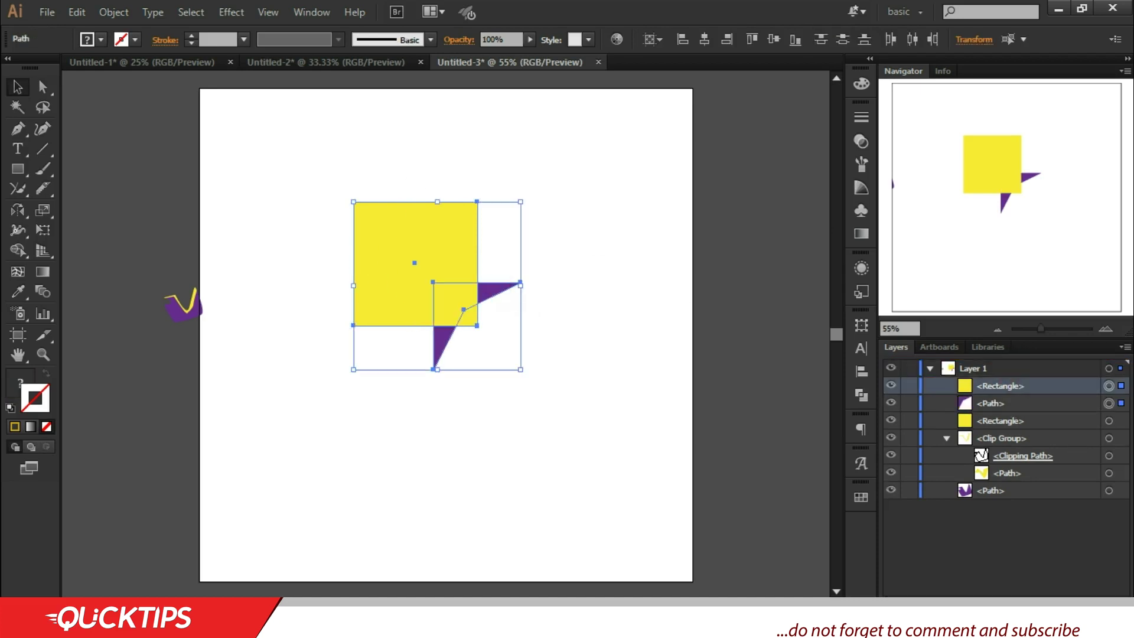
key(ctrl+7)
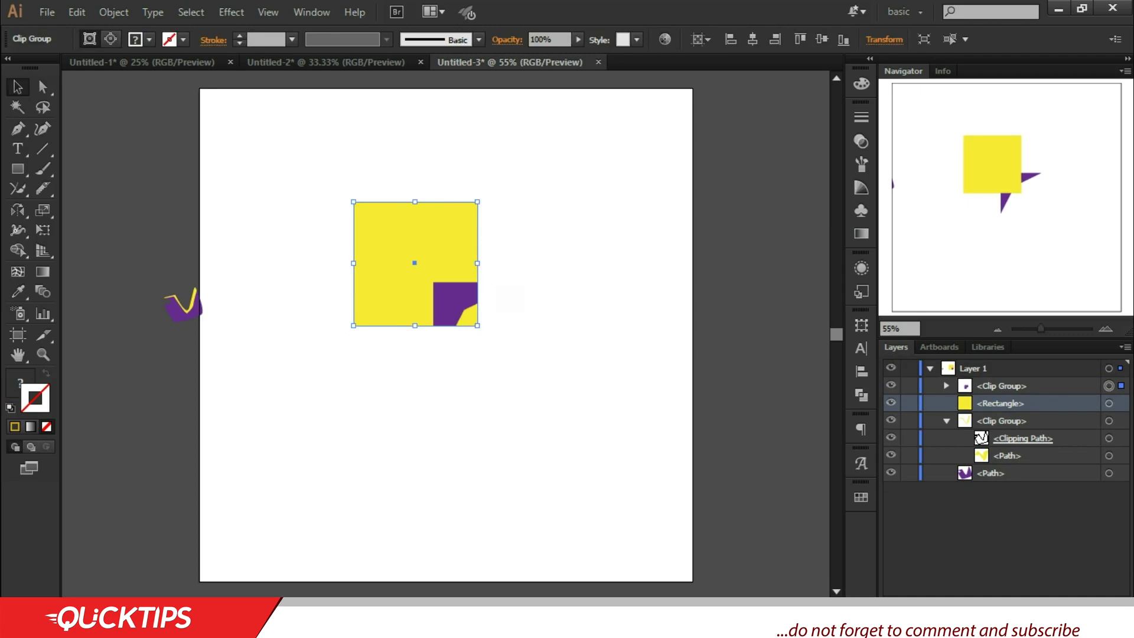
key(ctrl+shift+a)
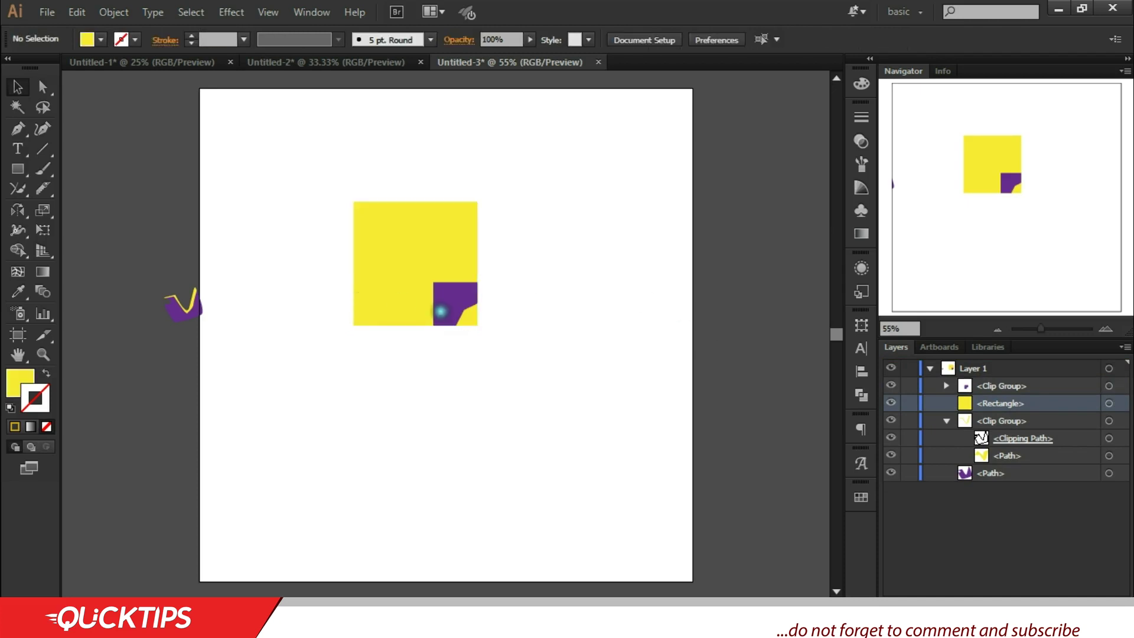
click(439, 307)
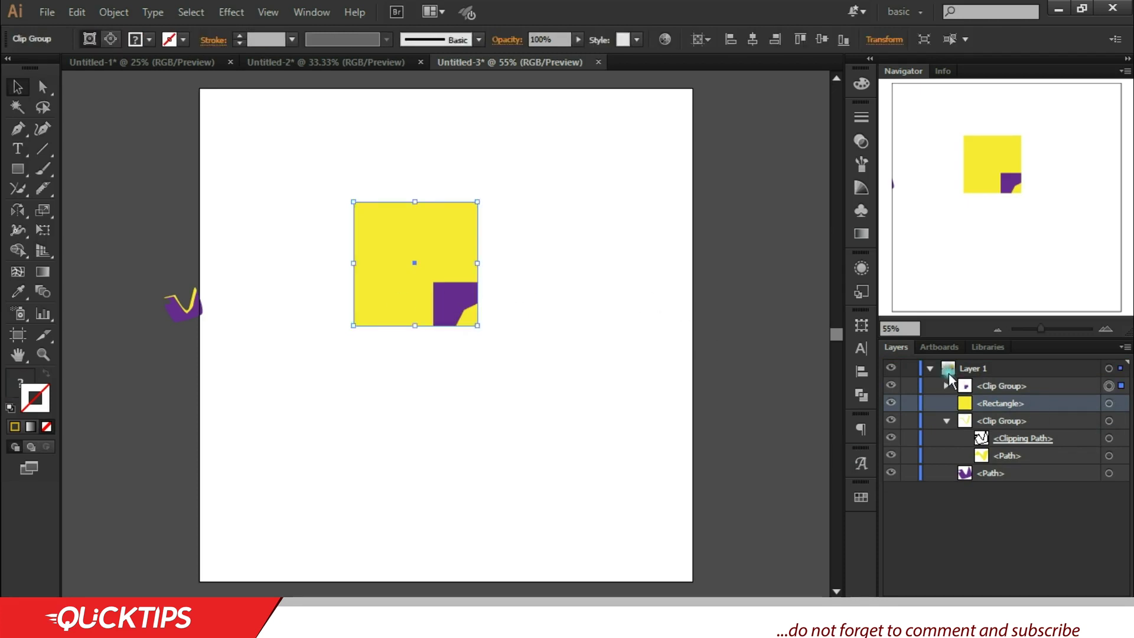
Select the corner path inside the Clip Group and give it a red fill with no stroke.
click(946, 386)
click(1108, 420)
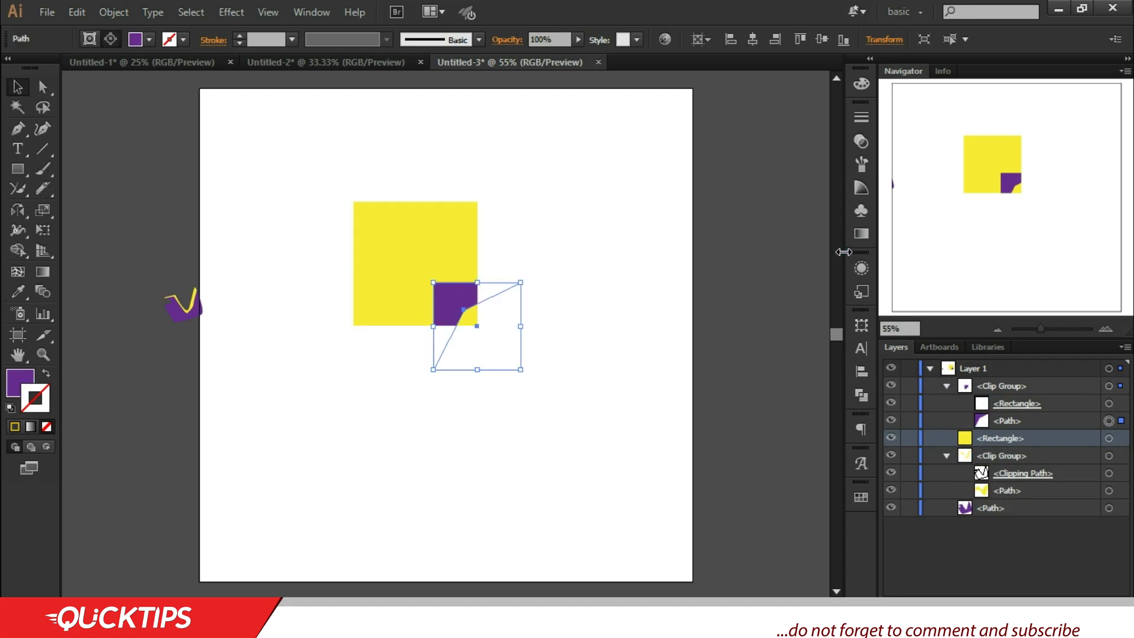
click(860, 497)
click(655, 480)
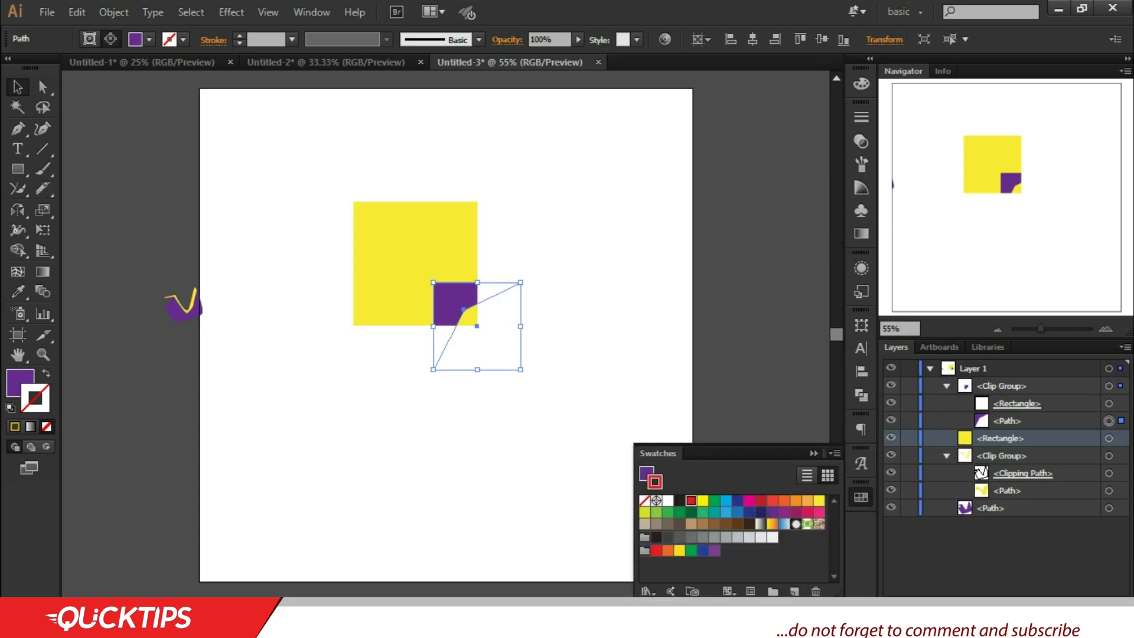
click(691, 499)
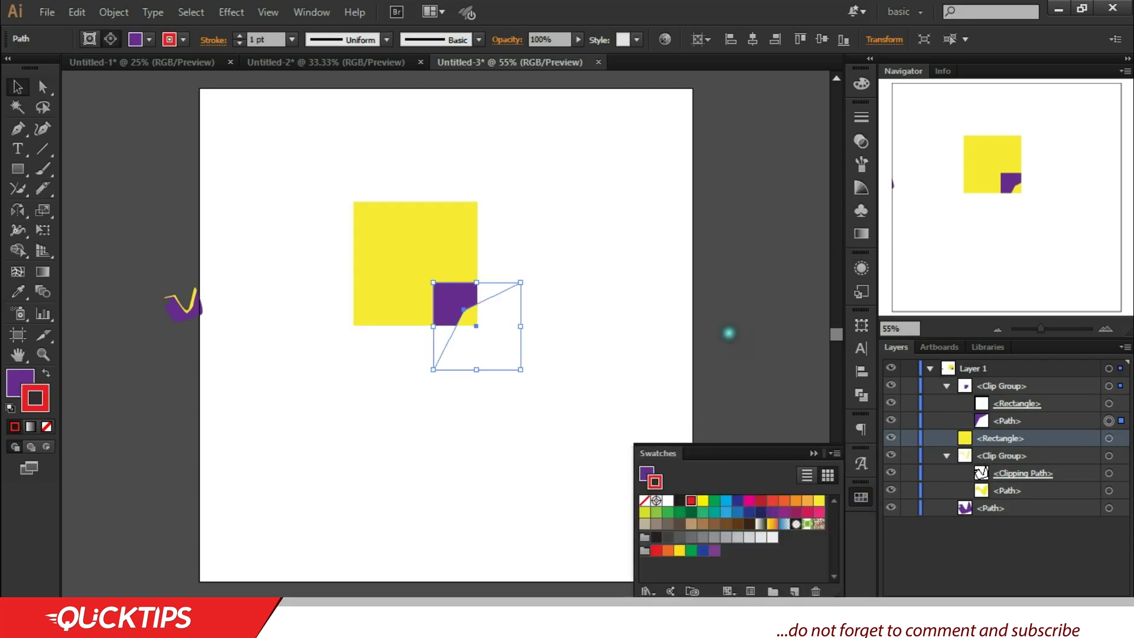
click(46, 370)
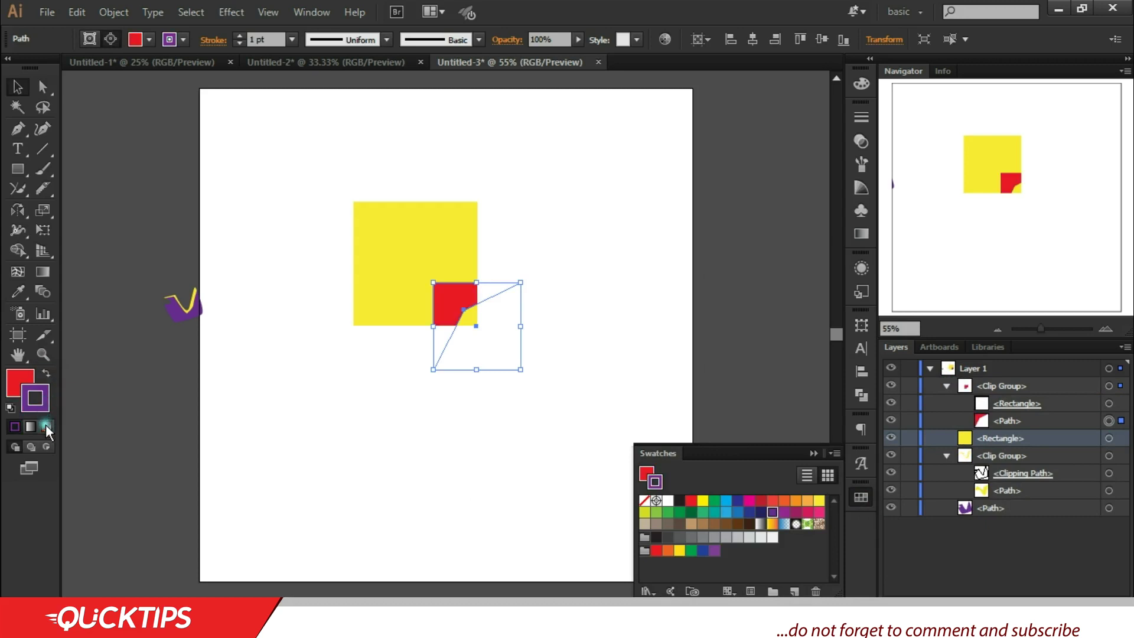
click(46, 425)
click(721, 280)
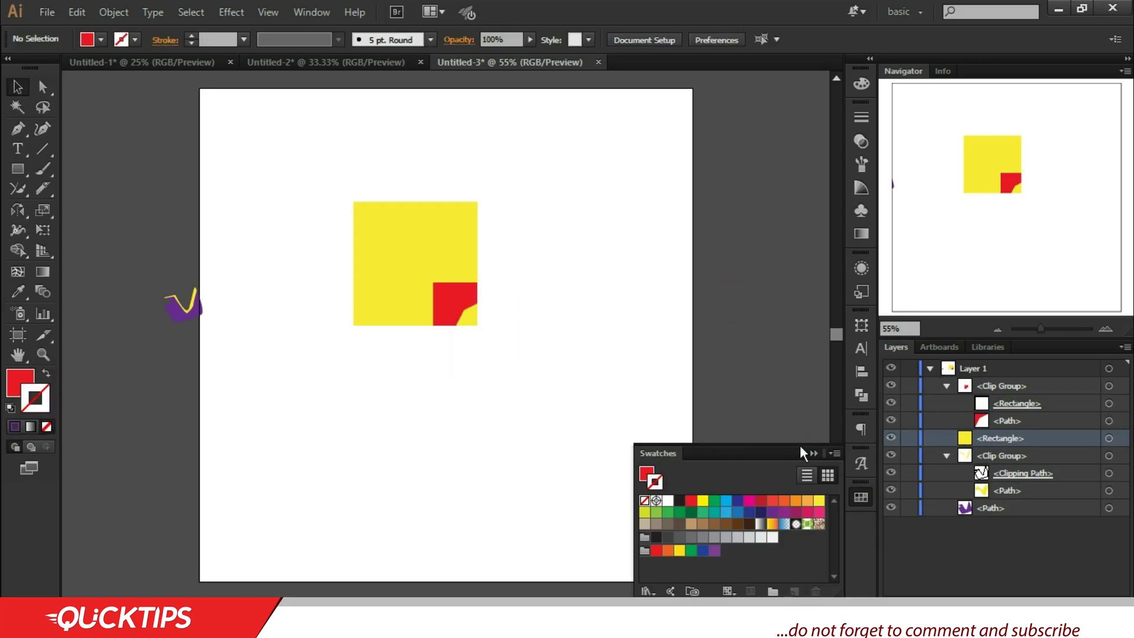
click(813, 453)
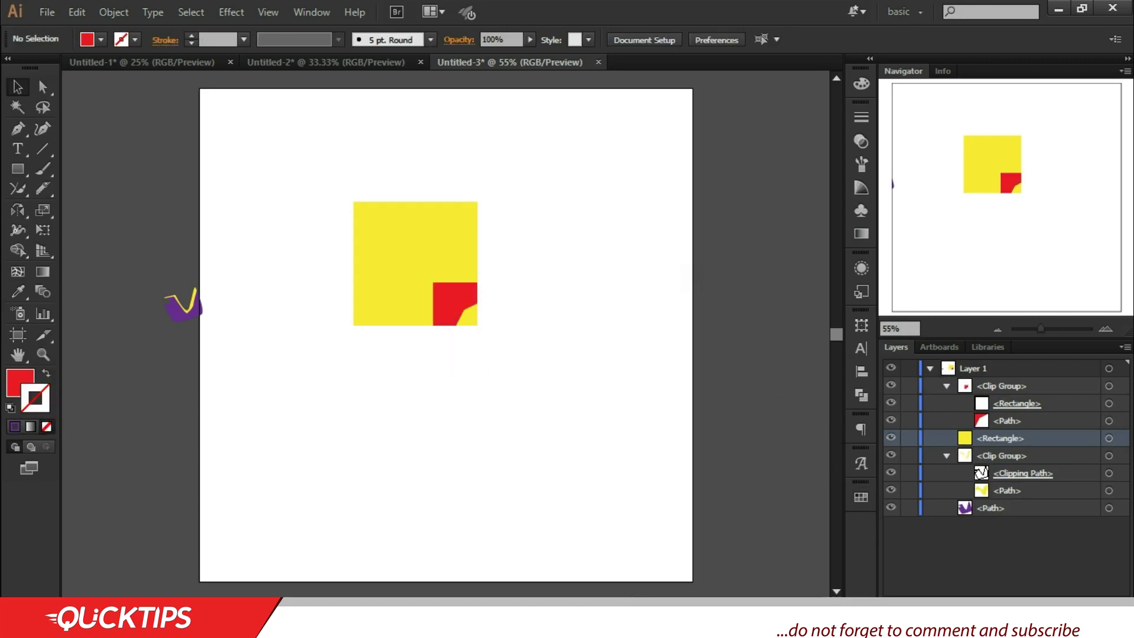